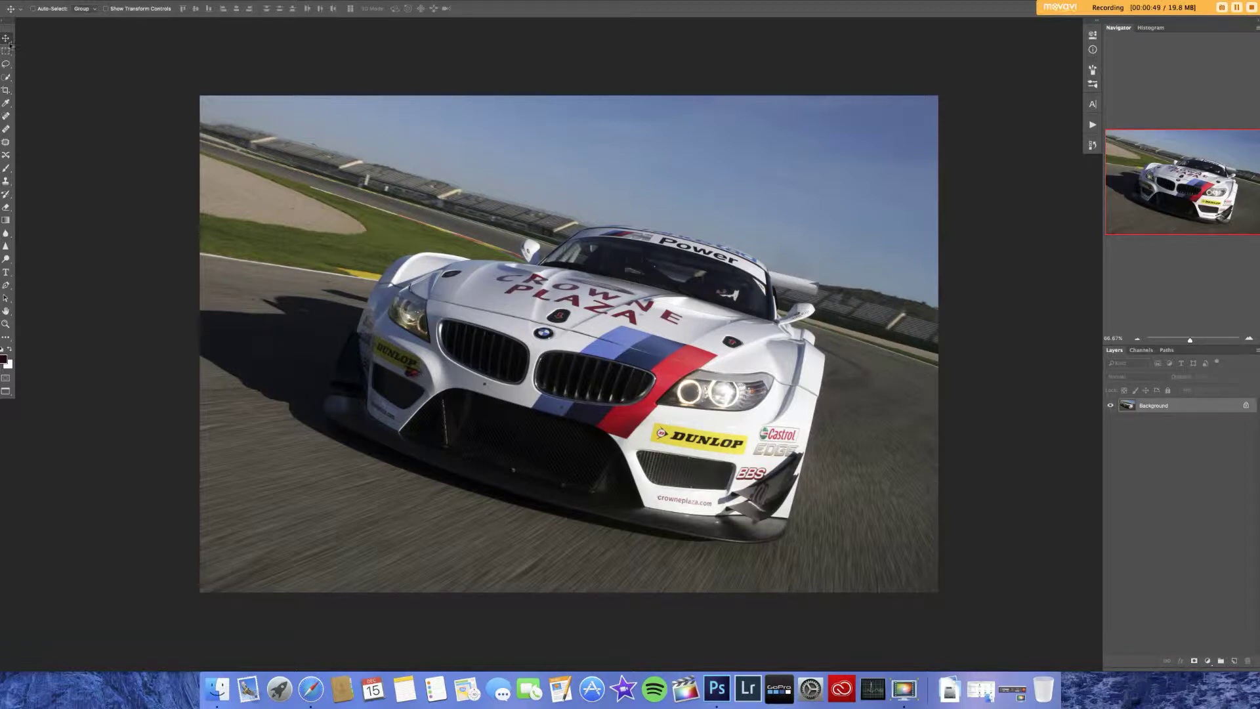
# Activate the Move tool and duplicate the Background layer
pyautogui.click(6, 38)
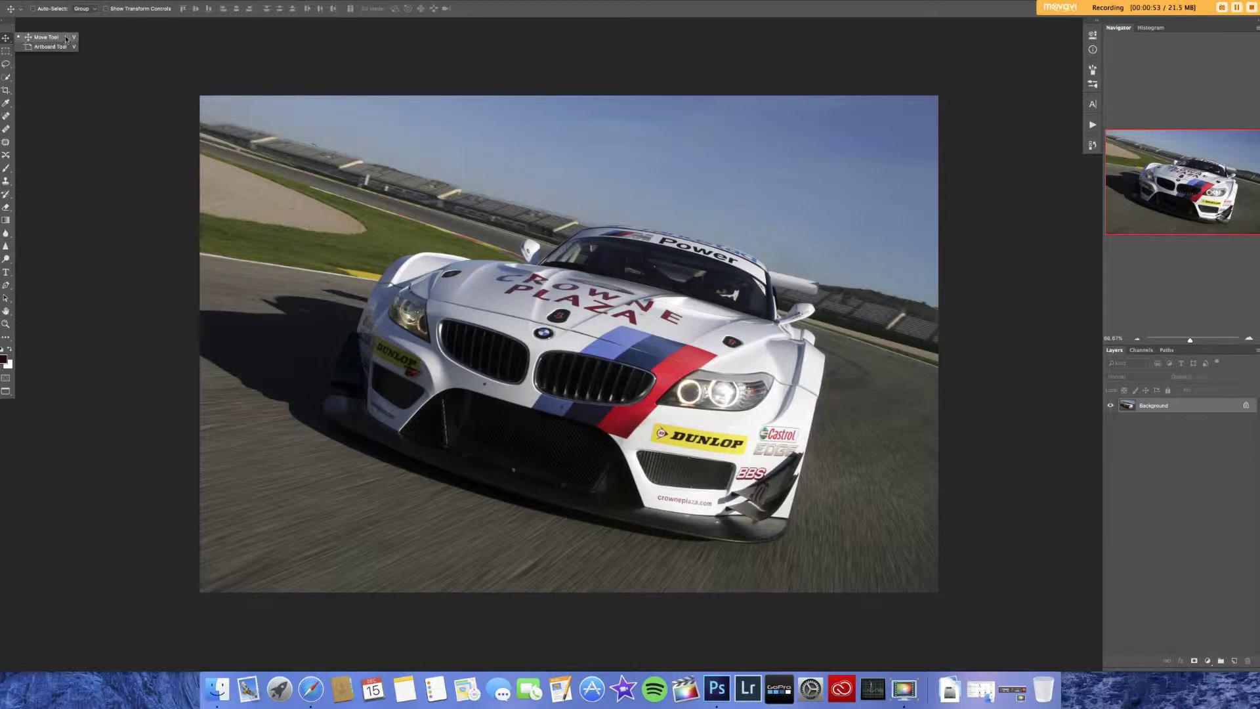
pyautogui.click(66, 38)
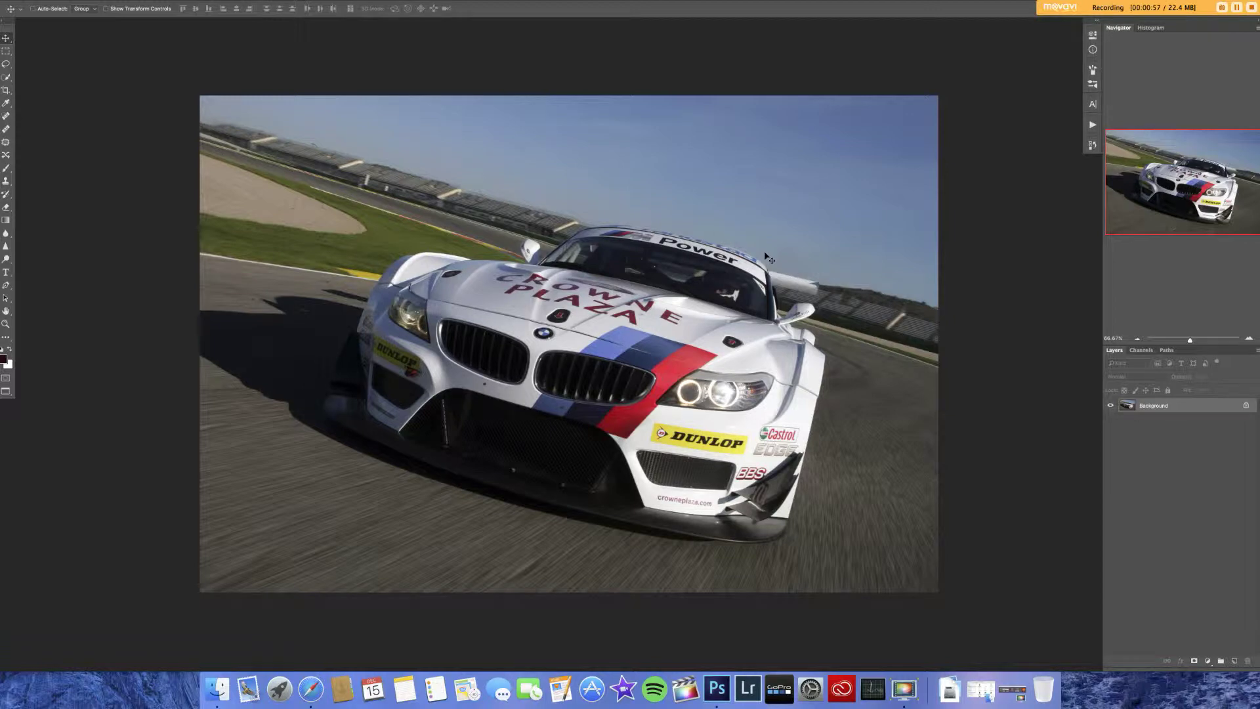
pyautogui.press('super+j')
# Try shifting the duplicated car layer down and to the left with the Move tool, and undo the shift
pyautogui.moveTo(427, 359); pyautogui.dragTo(355, 384)
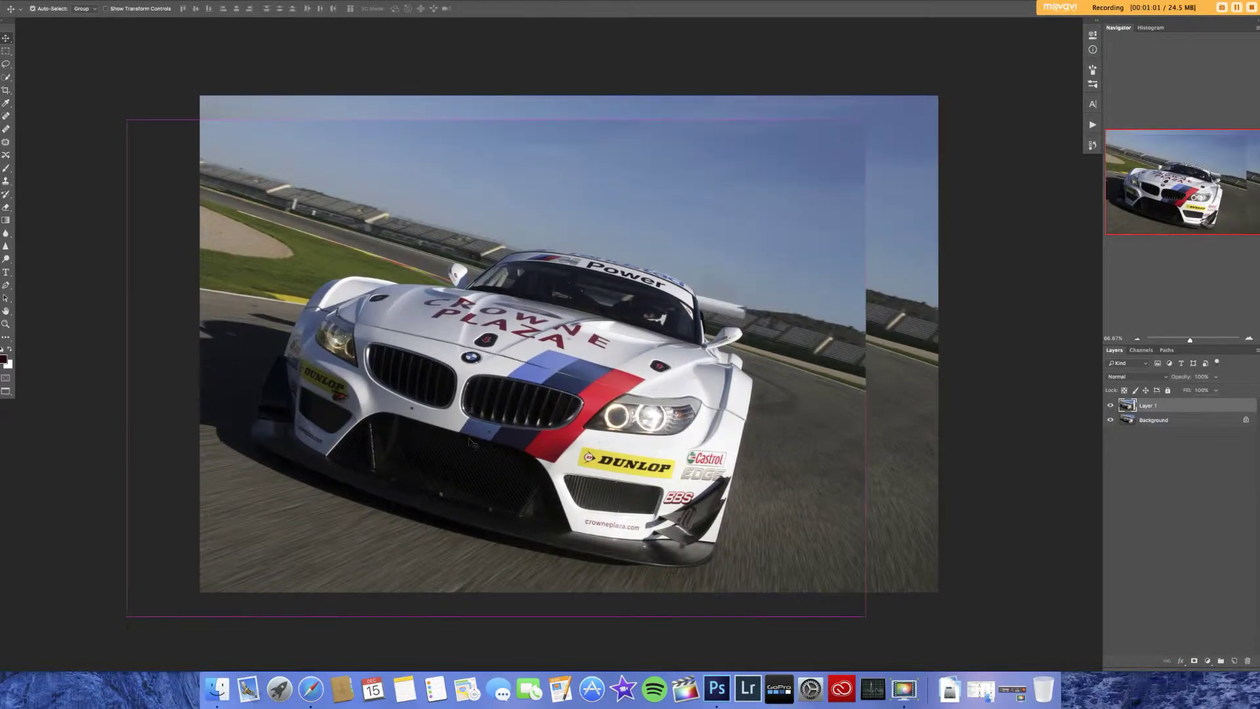
pyautogui.press('super+z')
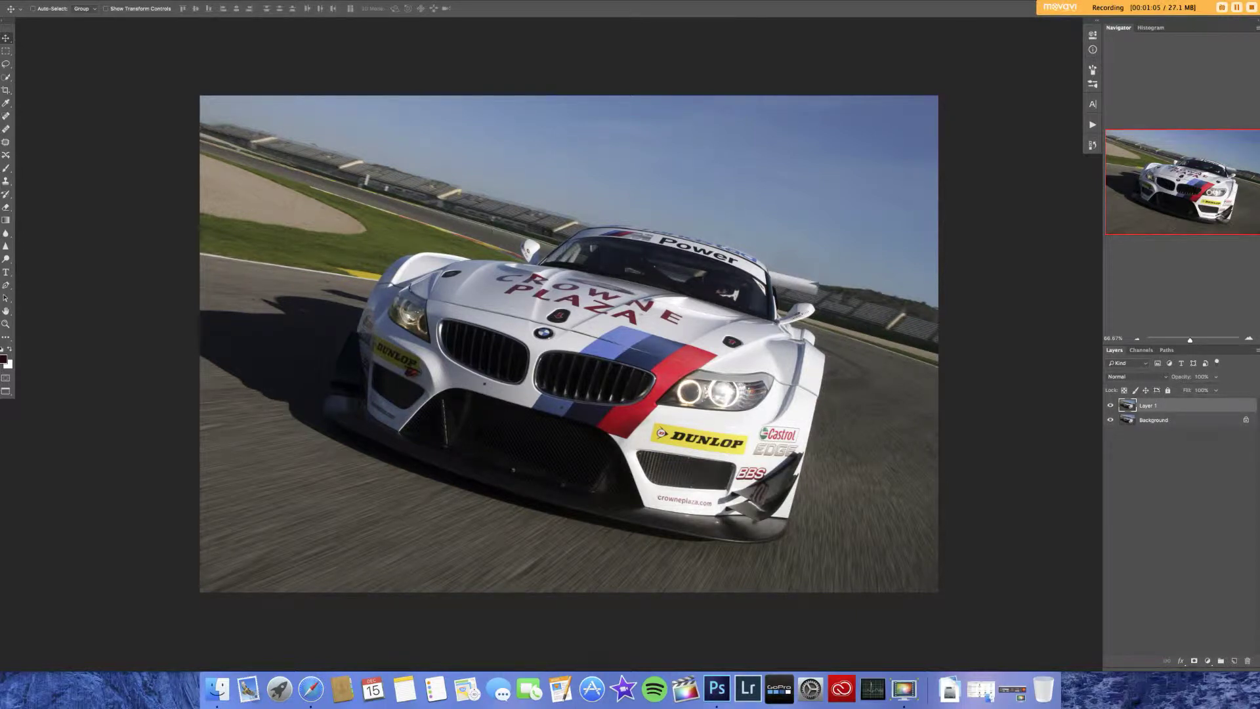
# Select an oval area over the car's hood and windshield with the Elliptical Marquee tool
pyautogui.moveTo(7, 56); pyautogui.dragTo(87, 50)
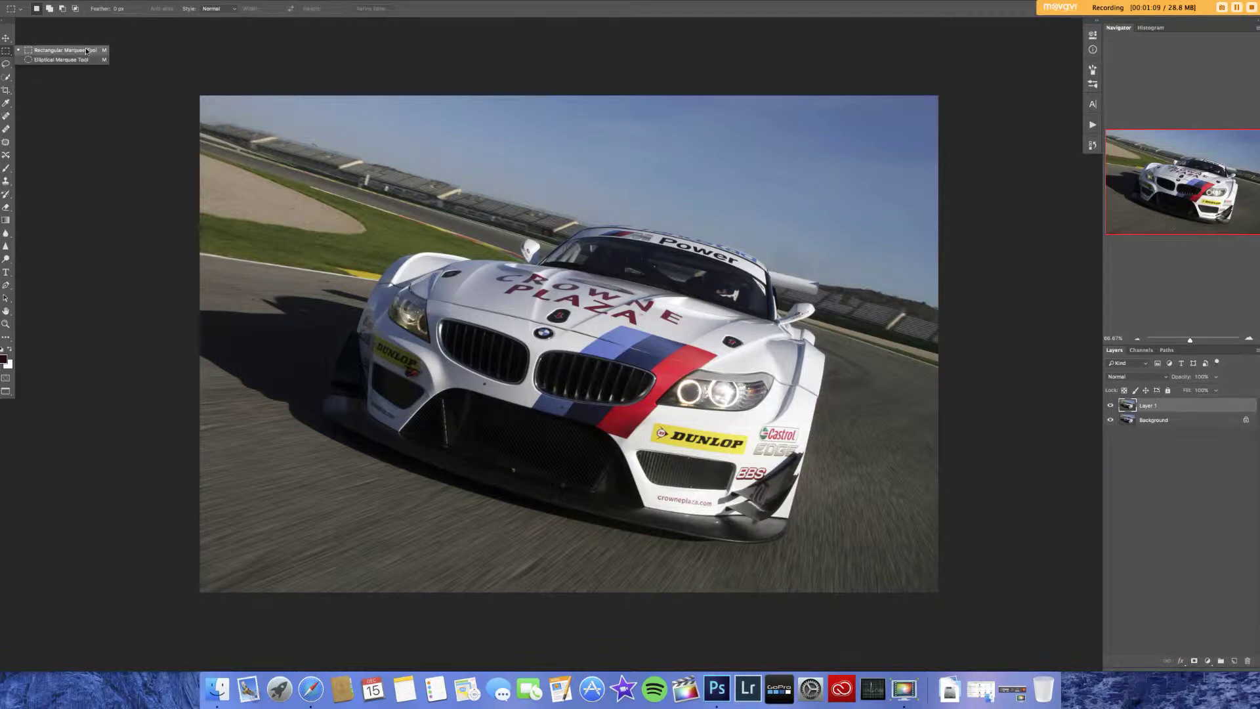
pyautogui.click(62, 60)
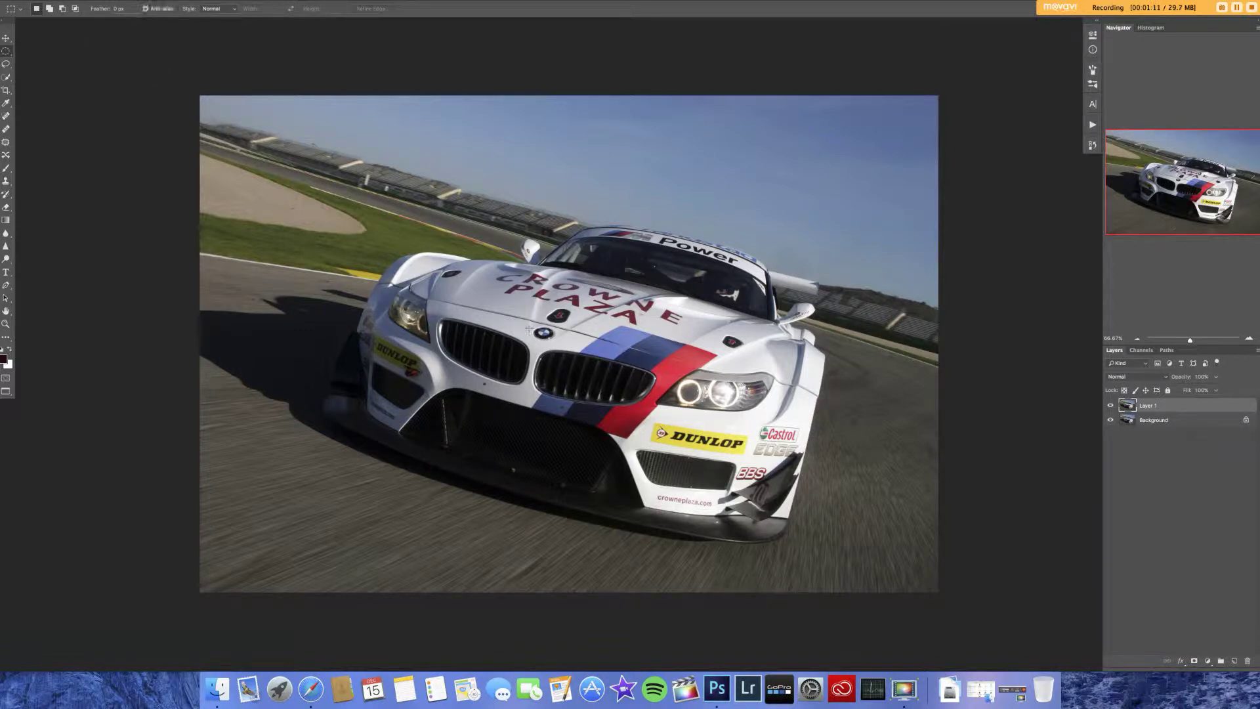
pyautogui.moveTo(473, 257); pyautogui.dragTo(827, 453)
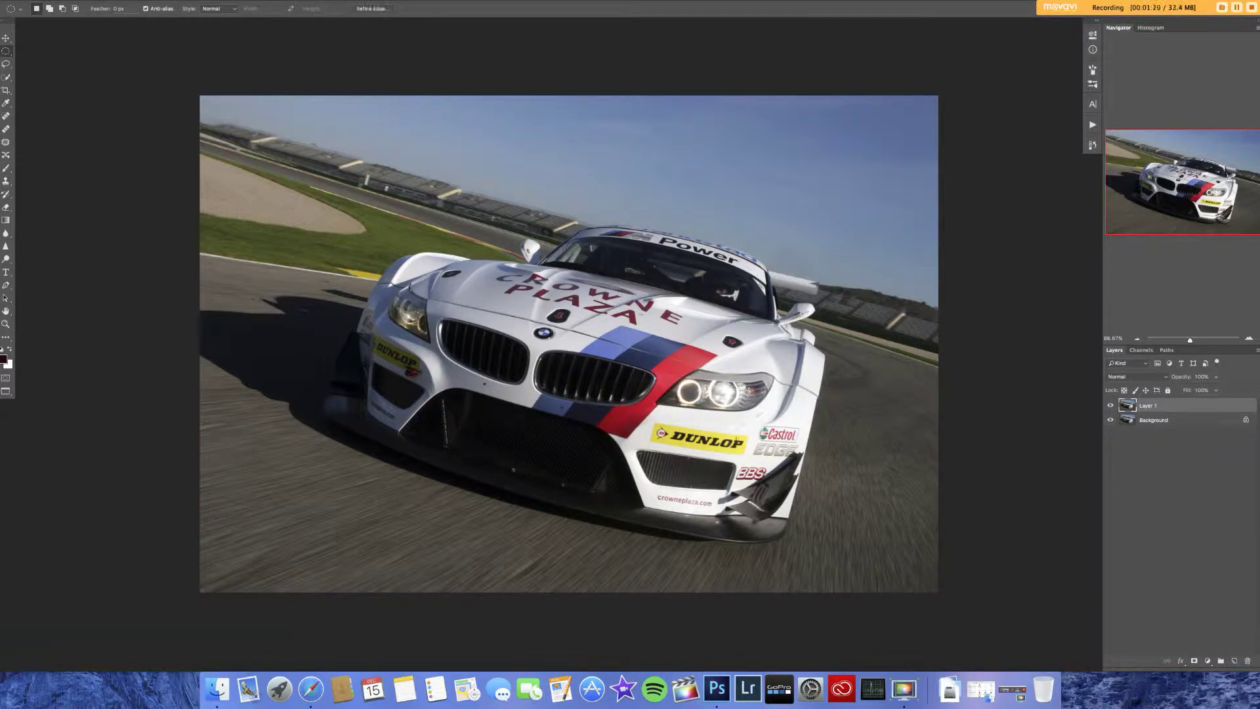
# Draw a rectangular selection across the car's hood, shift it downward, and deselect
pyautogui.rightClick(6, 51)
pyautogui.click(96, 49)
pyautogui.moveTo(416, 244); pyautogui.dragTo(752, 394)
pyautogui.moveTo(698, 324); pyautogui.dragTo(697, 402)
pyautogui.press('super+d')
# Select the sky by its colour with the Magic Wand tool, and clear the selection
pyautogui.click(6, 77)
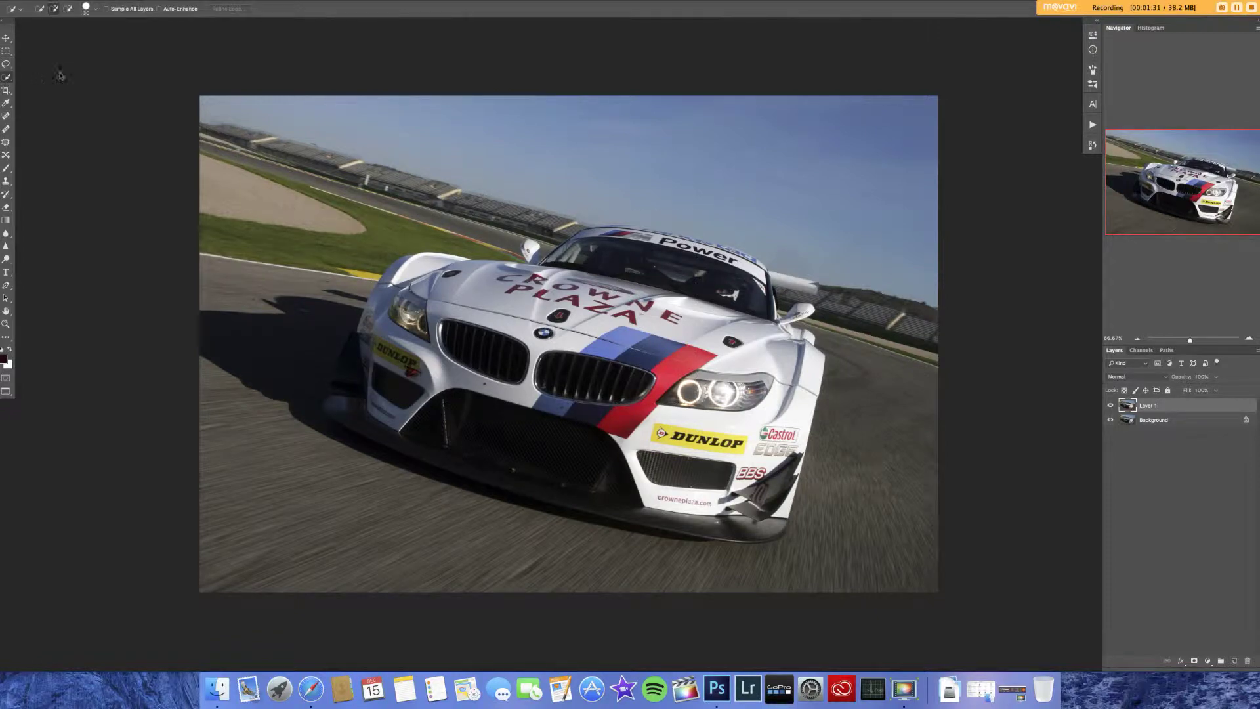
pyautogui.click(56, 86)
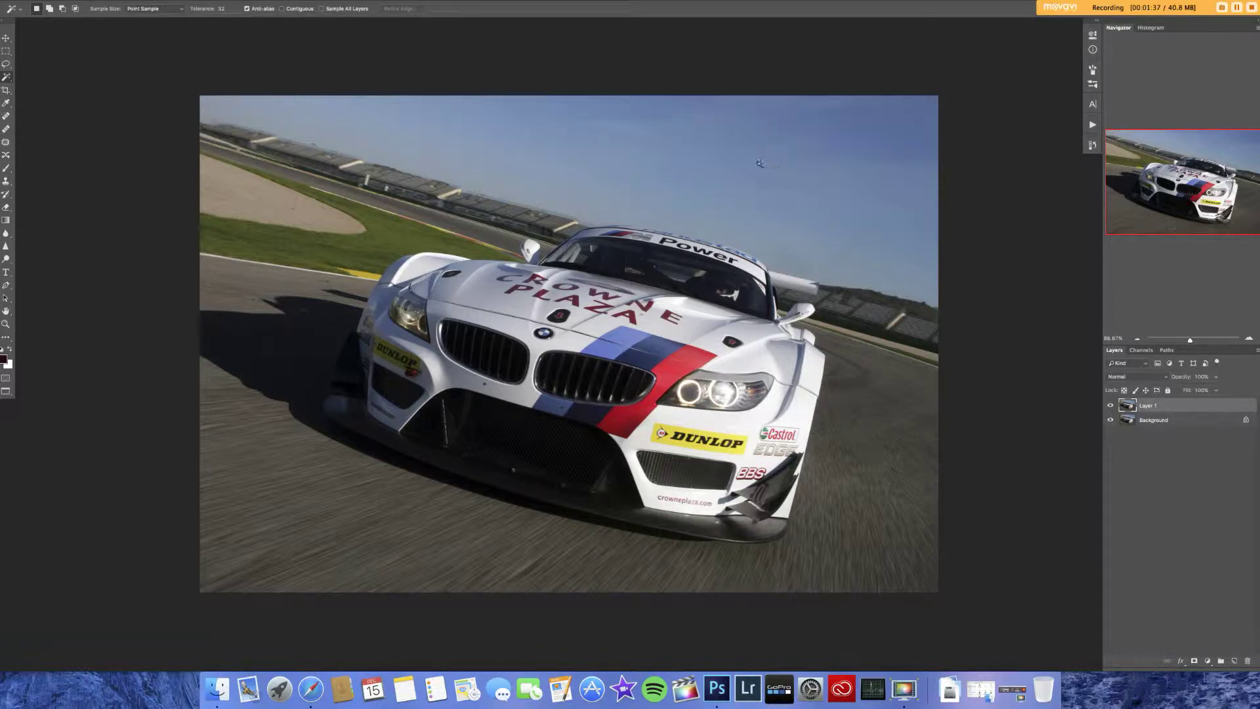
pyautogui.click(801, 163)
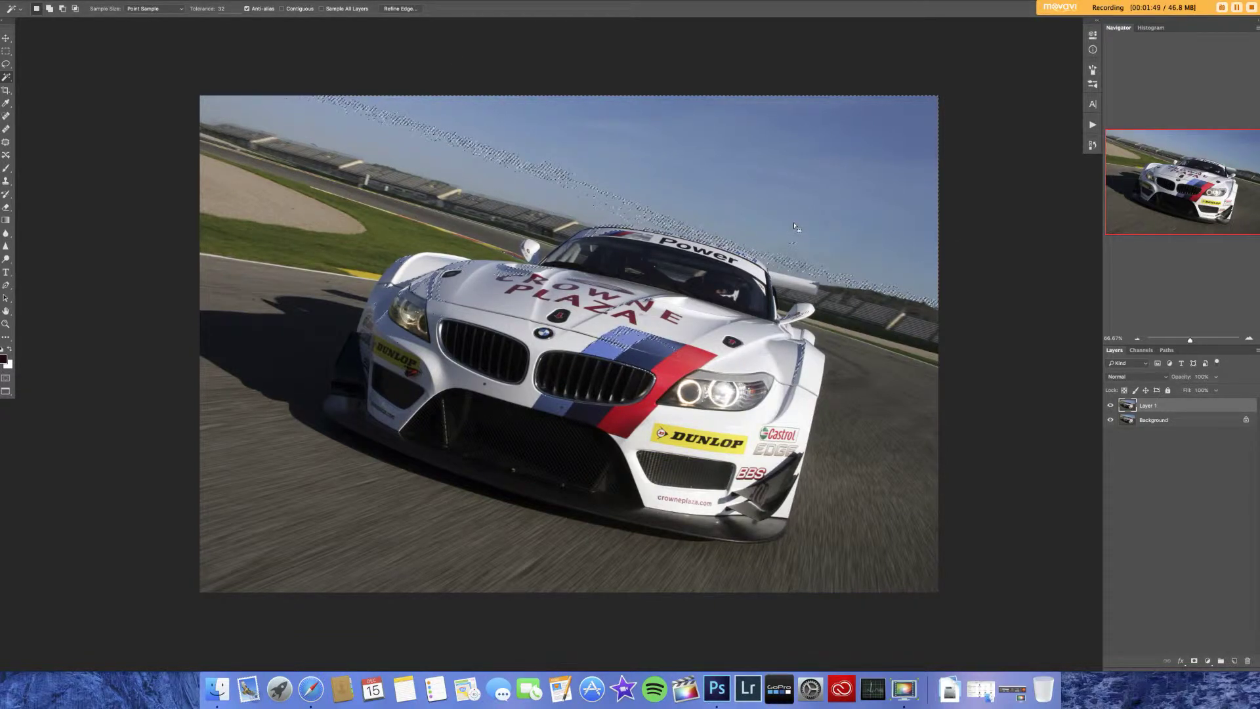
pyautogui.press('super+d')
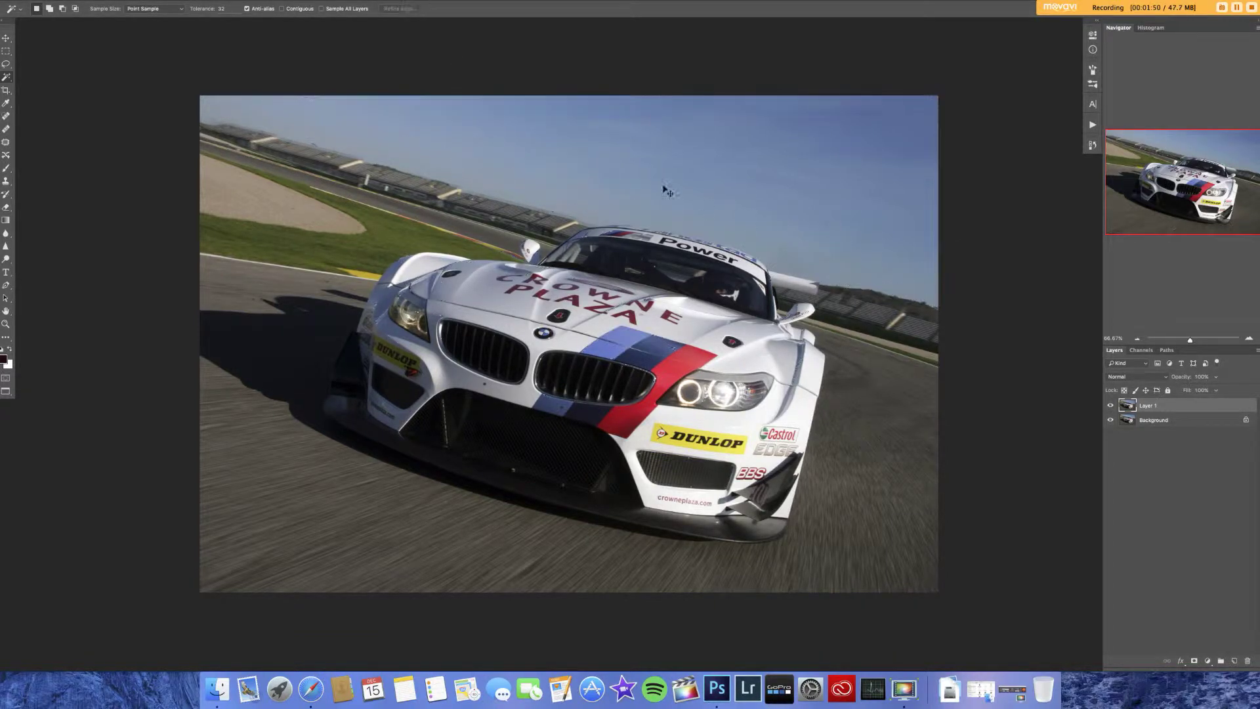
# Set the Magic Wand tolerance to 66, select the sky by colour, and deselect
pyautogui.click(221, 10)
pyautogui.write('66')
pyautogui.click(760, 172)
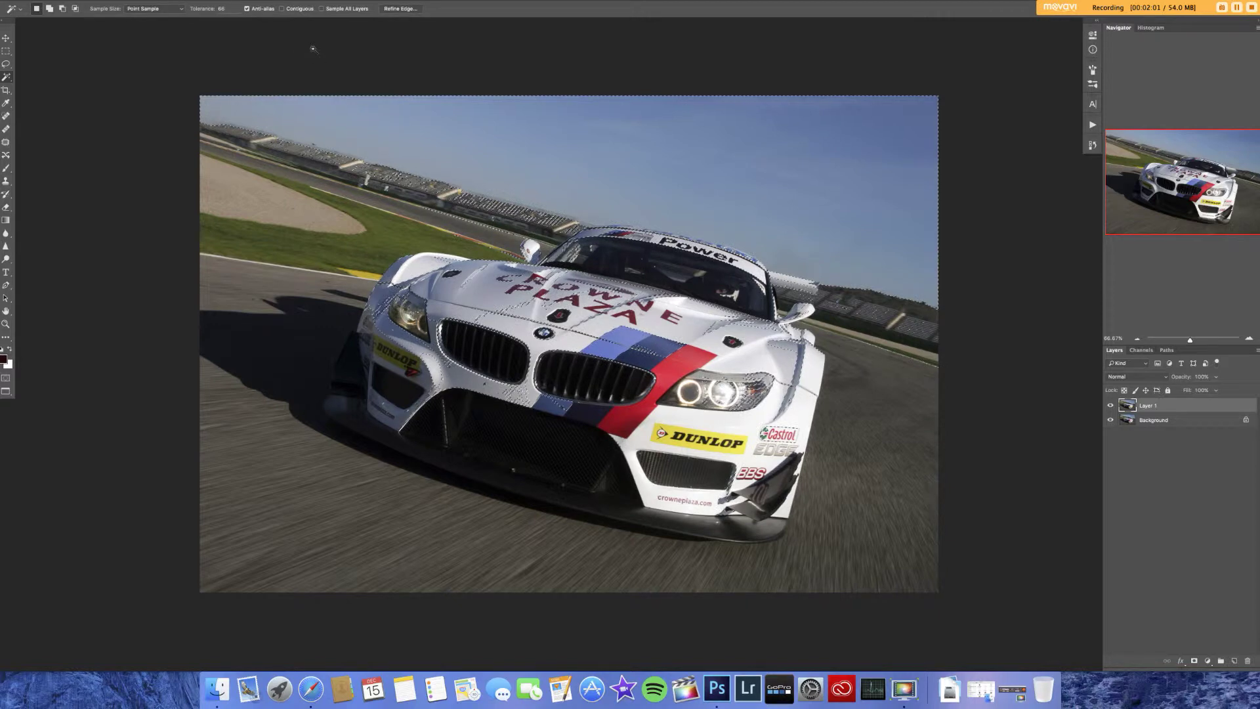
pyautogui.click(276, 70)
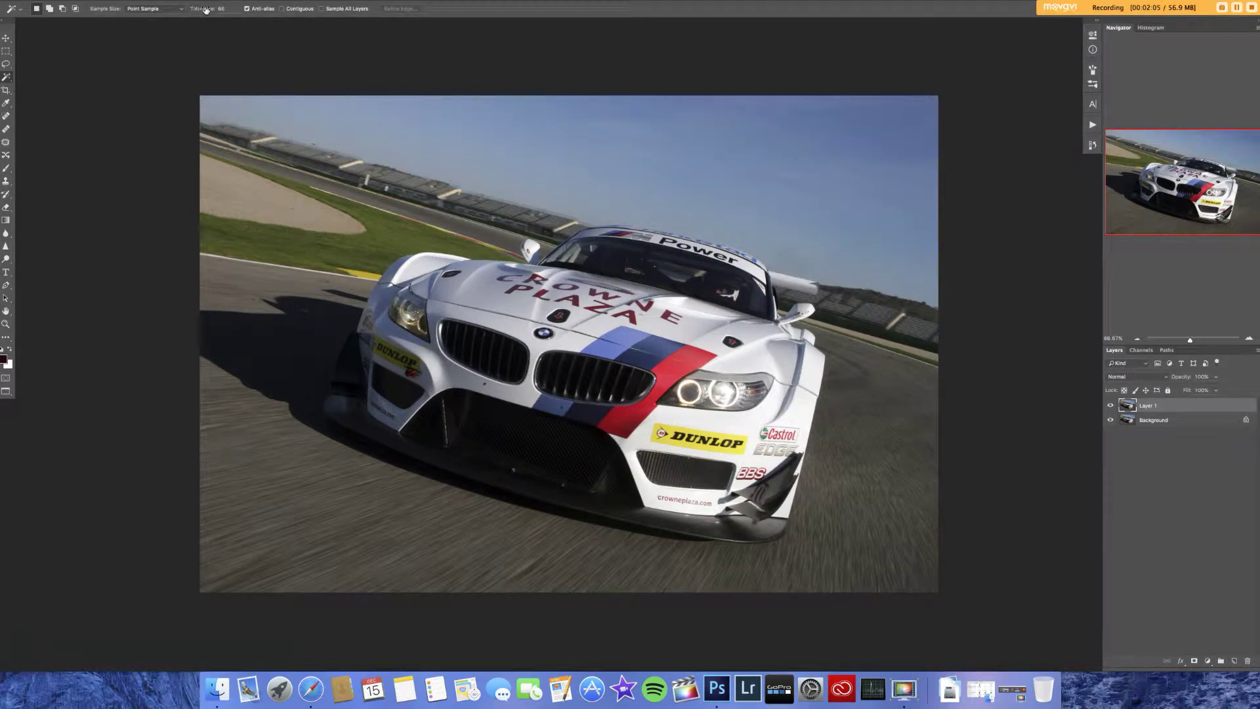
# Lower the Magic Wand tolerance, select the upper sky with it, and clear that selection
pyautogui.moveTo(188, 8); pyautogui.dragTo(164, 9)
pyautogui.click(804, 132)
pyautogui.press('super+d')
# Sample the light blue of the hood stripe as the foreground colour with the Eyedropper tool
pyautogui.click(7, 92)
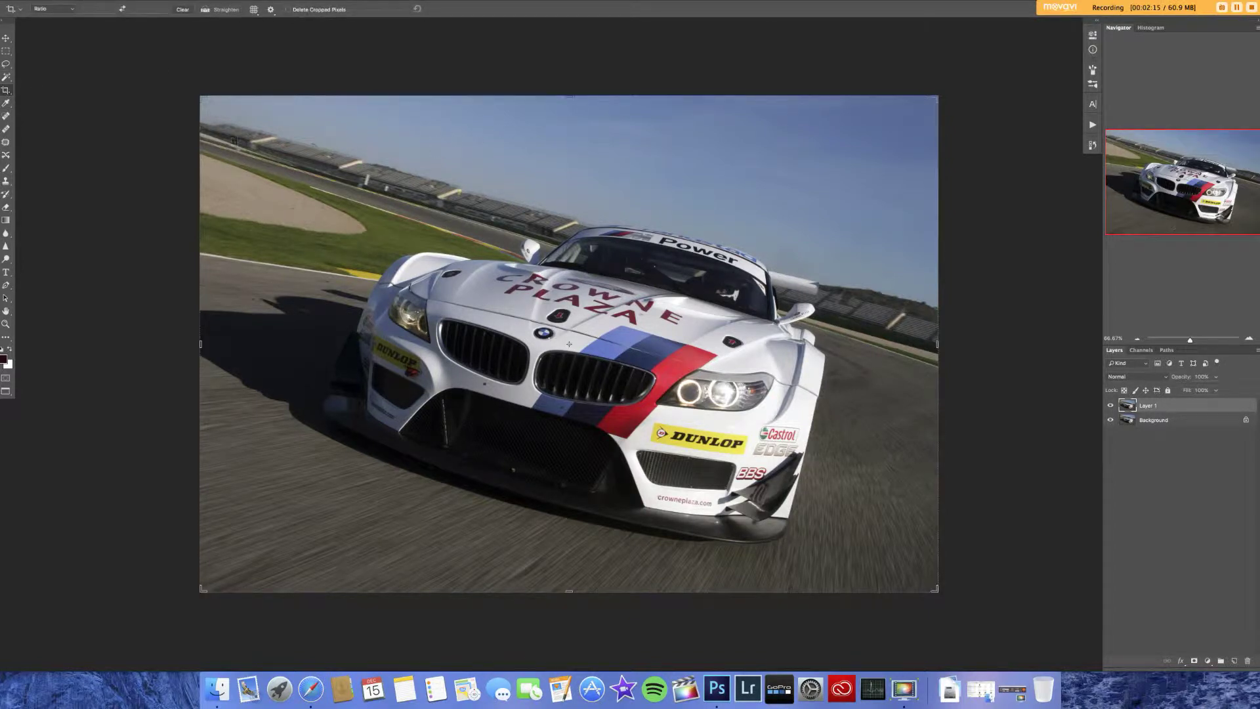
pyautogui.click(7, 104)
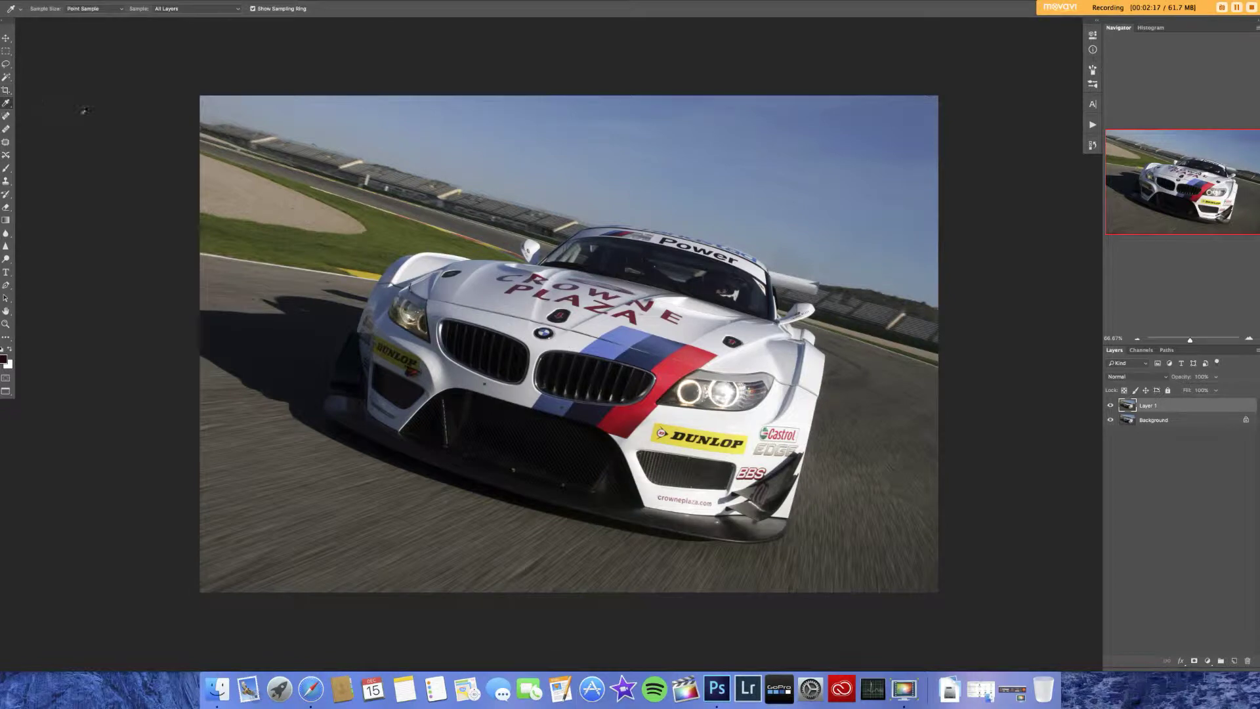
pyautogui.click(630, 337)
# Try removing the crowneplaza.com lettering on the bumper with the content-aware Spot Healing Brush, undo it, and clear the restored selection
pyautogui.click(5, 116)
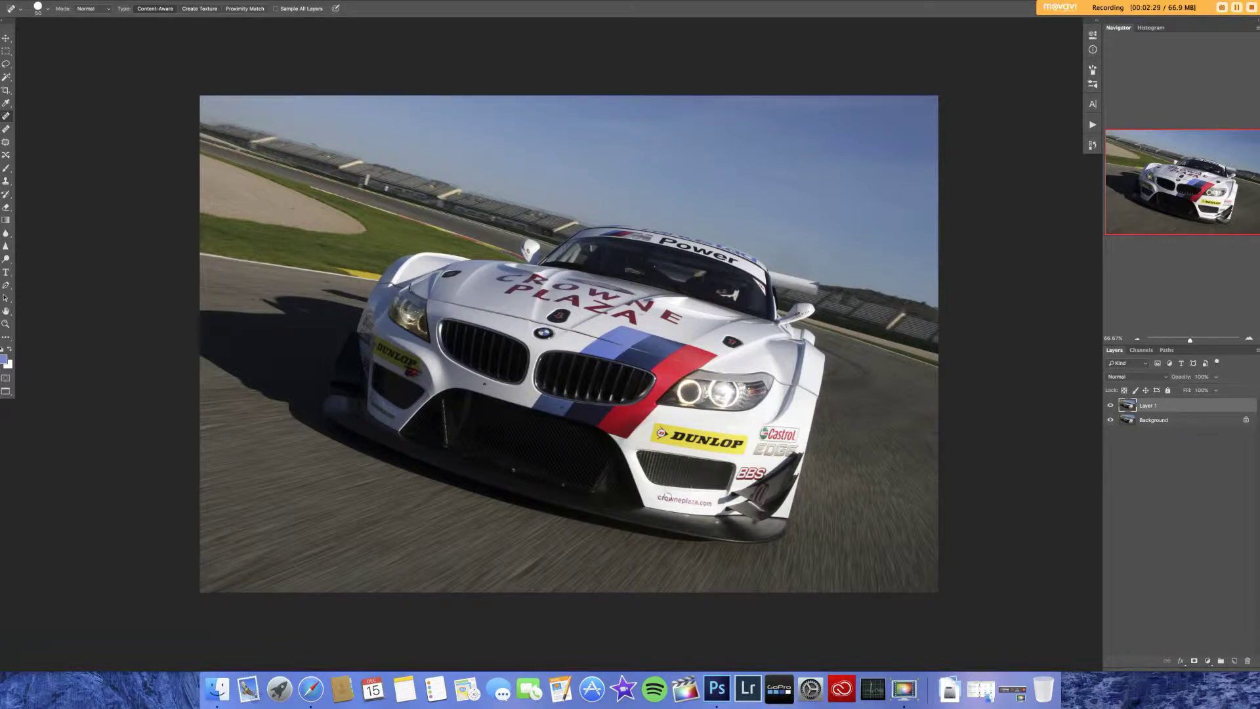
pyautogui.moveTo(665, 497); pyautogui.dragTo(708, 503)
pyautogui.press('super+z')
pyautogui.press('super+z')
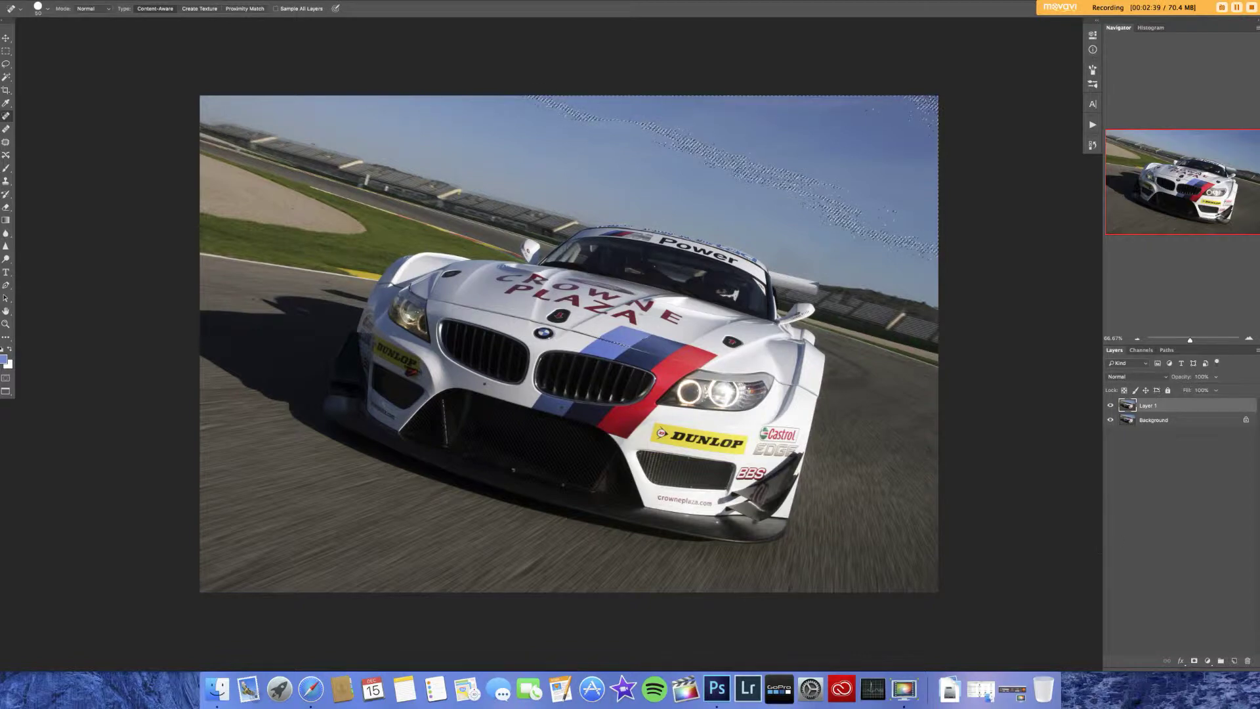
pyautogui.press('super+d')
# Add a new empty layer and remove the two small dark holes in the bumper around the grilles with the Healing Brush
pyautogui.click(1234, 661)
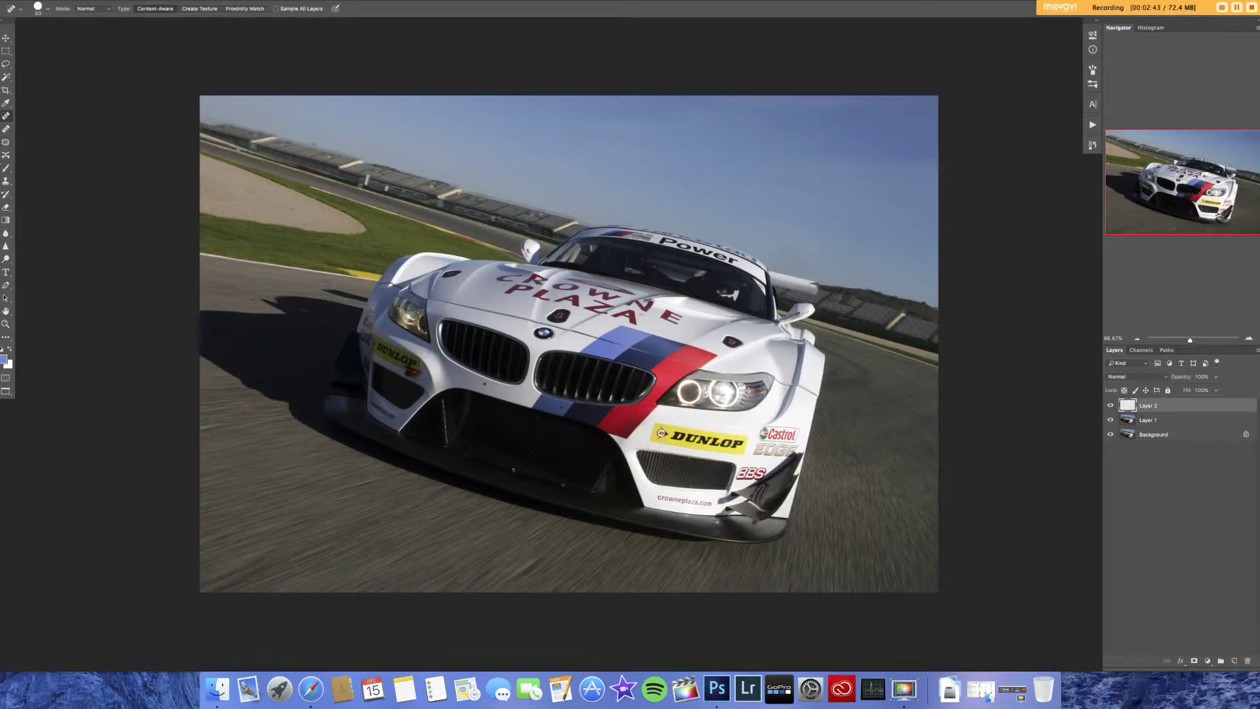
pyautogui.click(5, 130)
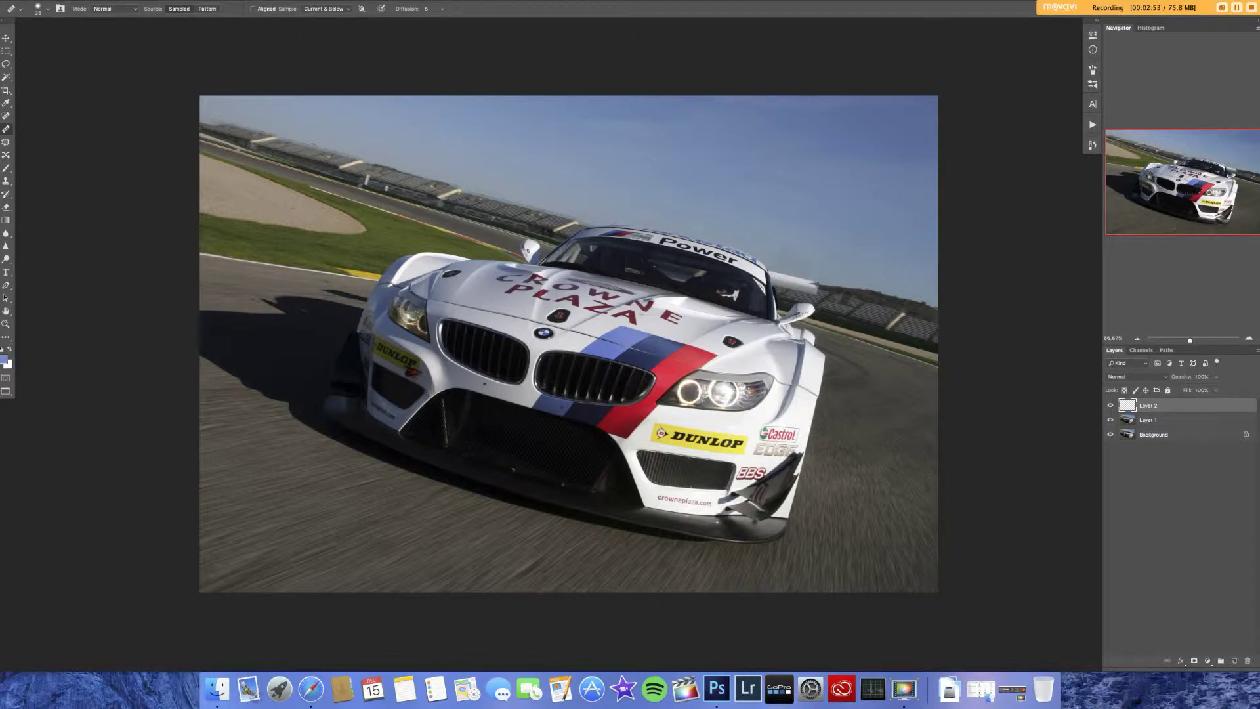
pyautogui.click(812, 411)
pyautogui.click(815, 401)
pyautogui.click(818, 398)
pyautogui.press('super+equal')
pyautogui.press('super+equal')
pyautogui.hscroll(-10, 630, 233)
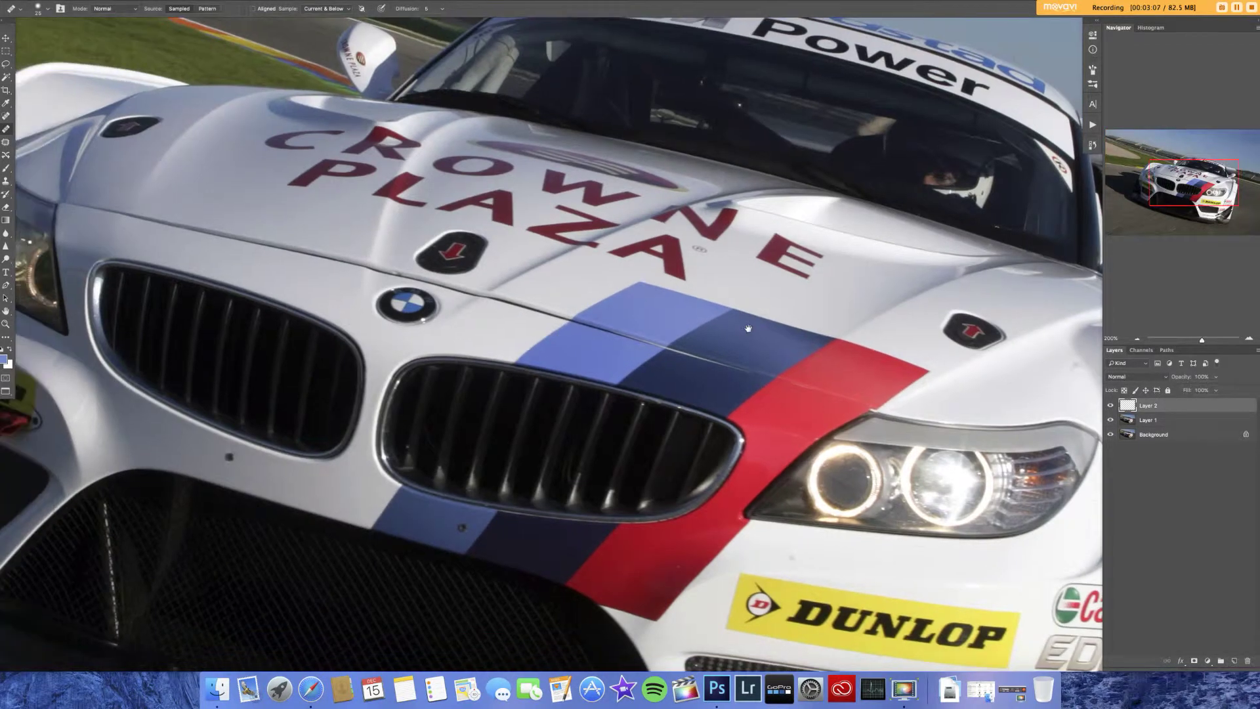
pyautogui.click(499, 450)
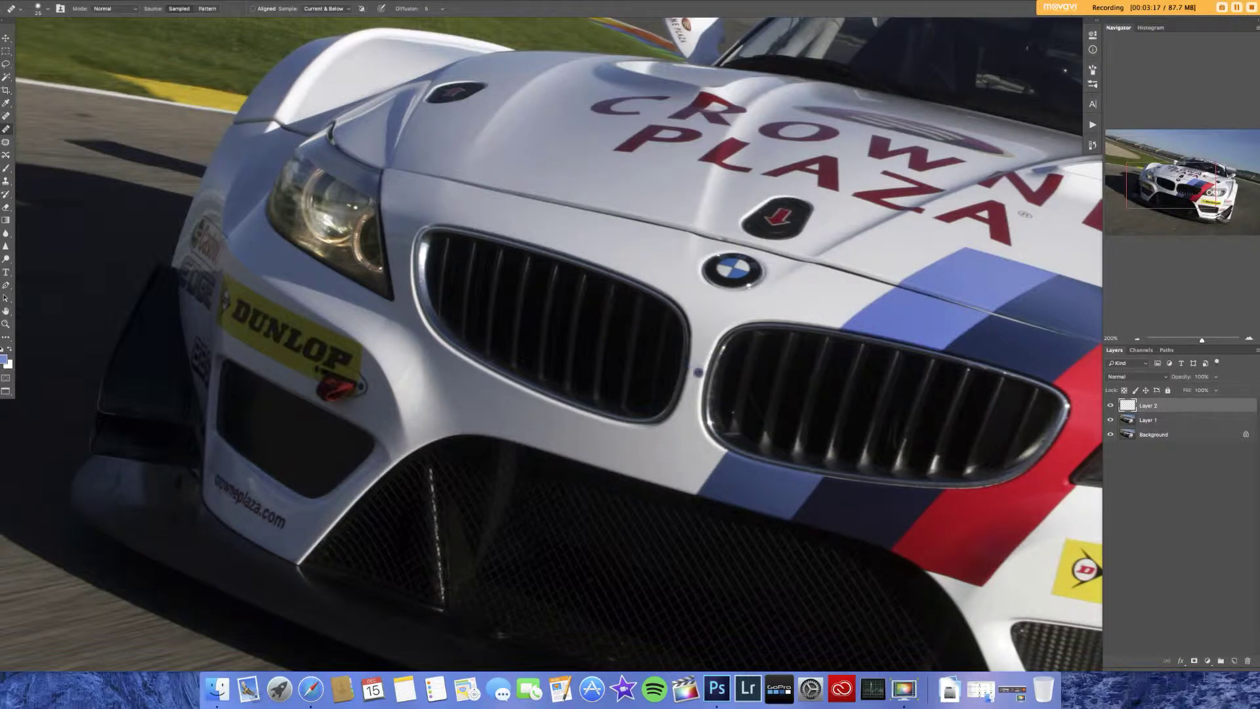
pyautogui.moveTo(626, 390); pyautogui.dragTo(566, 386)
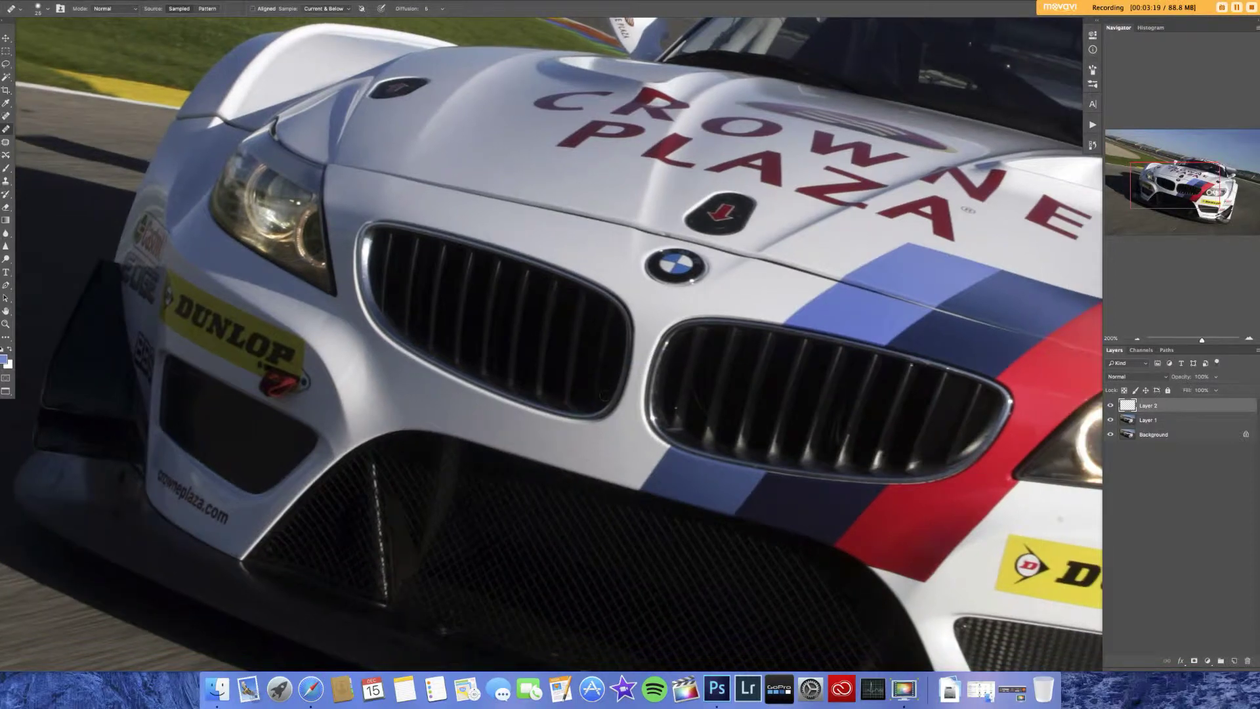
pyautogui.press('super+0')
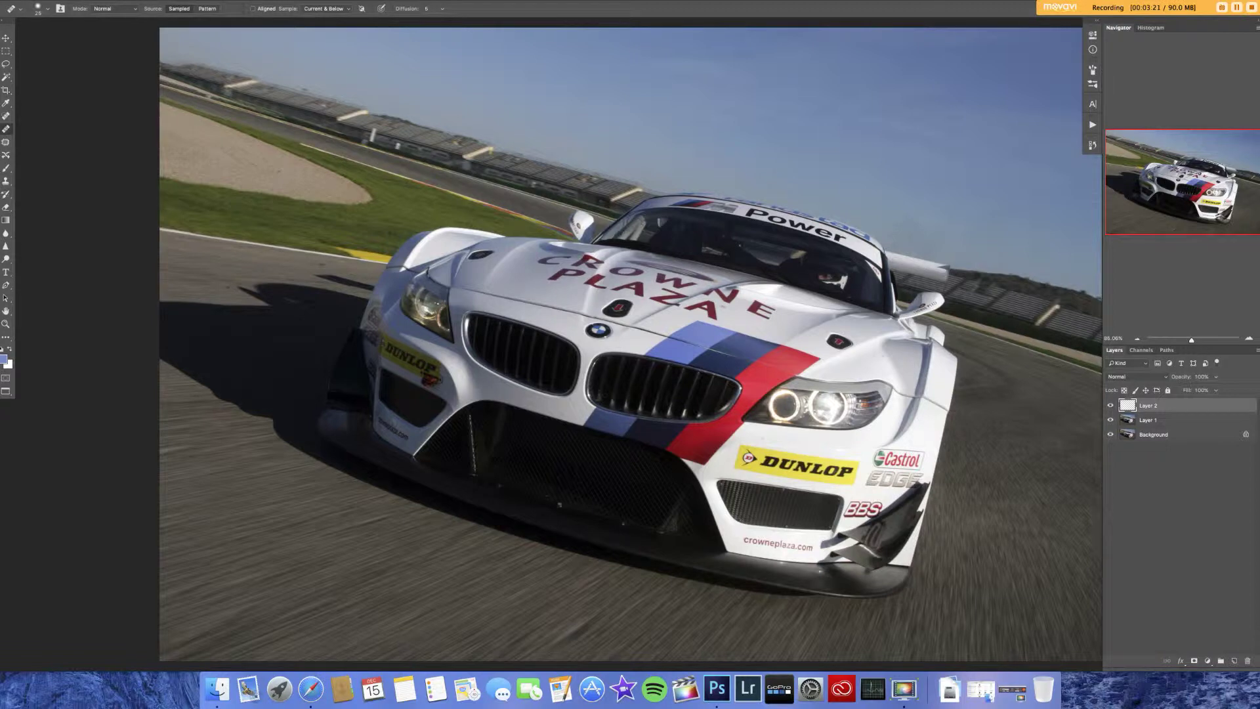
# Try to patch an outlined area of sky above the car with the Patch tool on the top layer
pyautogui.click(6, 142)
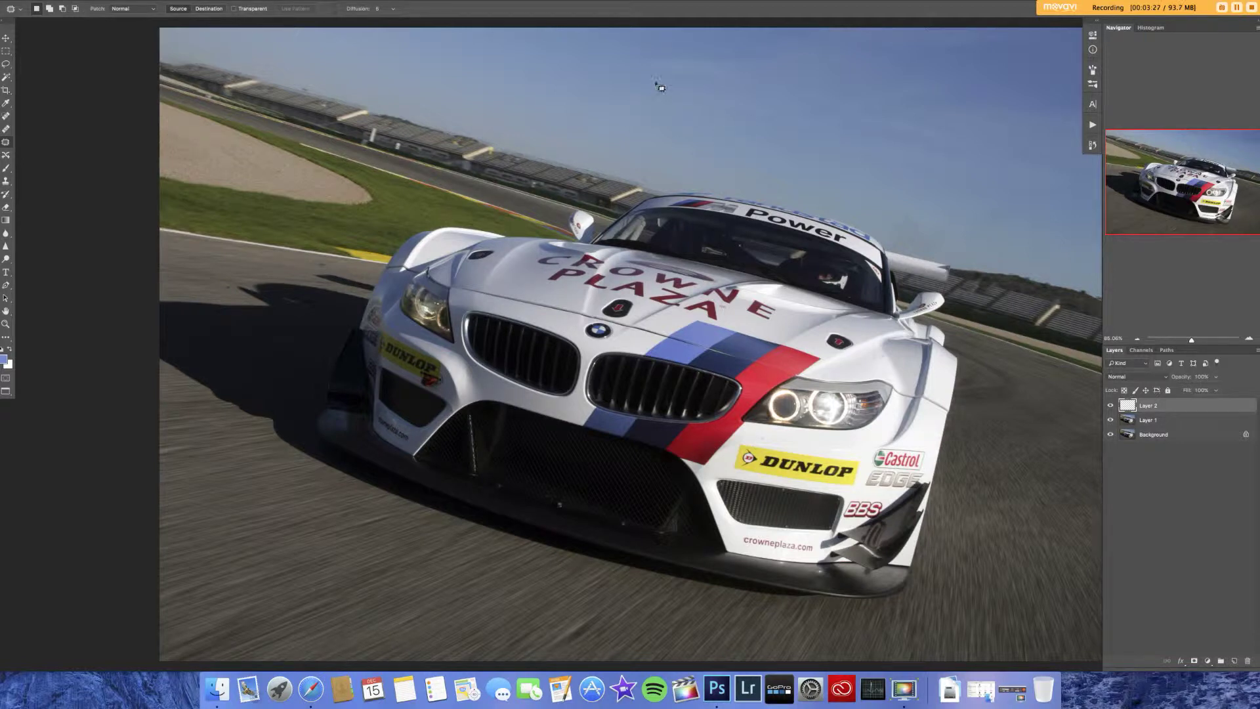
pyautogui.moveTo(814, 165)
pyautogui.mouseDown()
pyautogui.moveTo(695, 85)
pyautogui.moveTo(699, 239)
pyautogui.mouseUp()
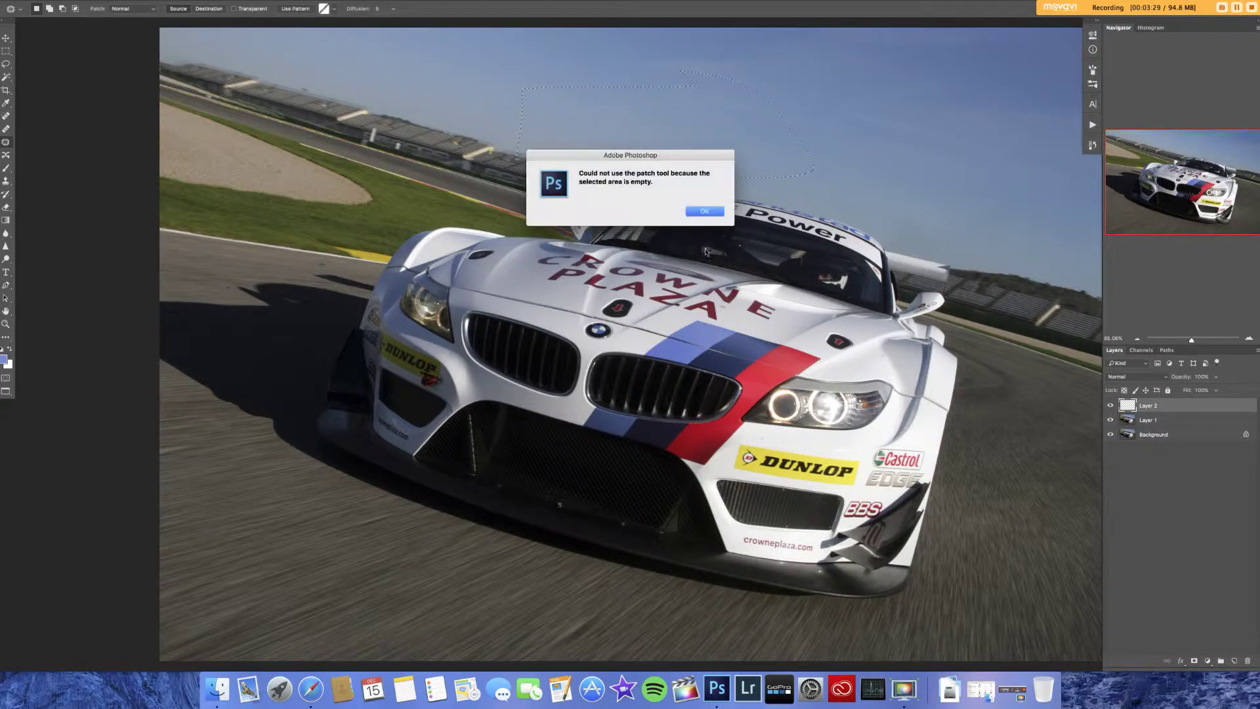
pyautogui.click(700, 211)
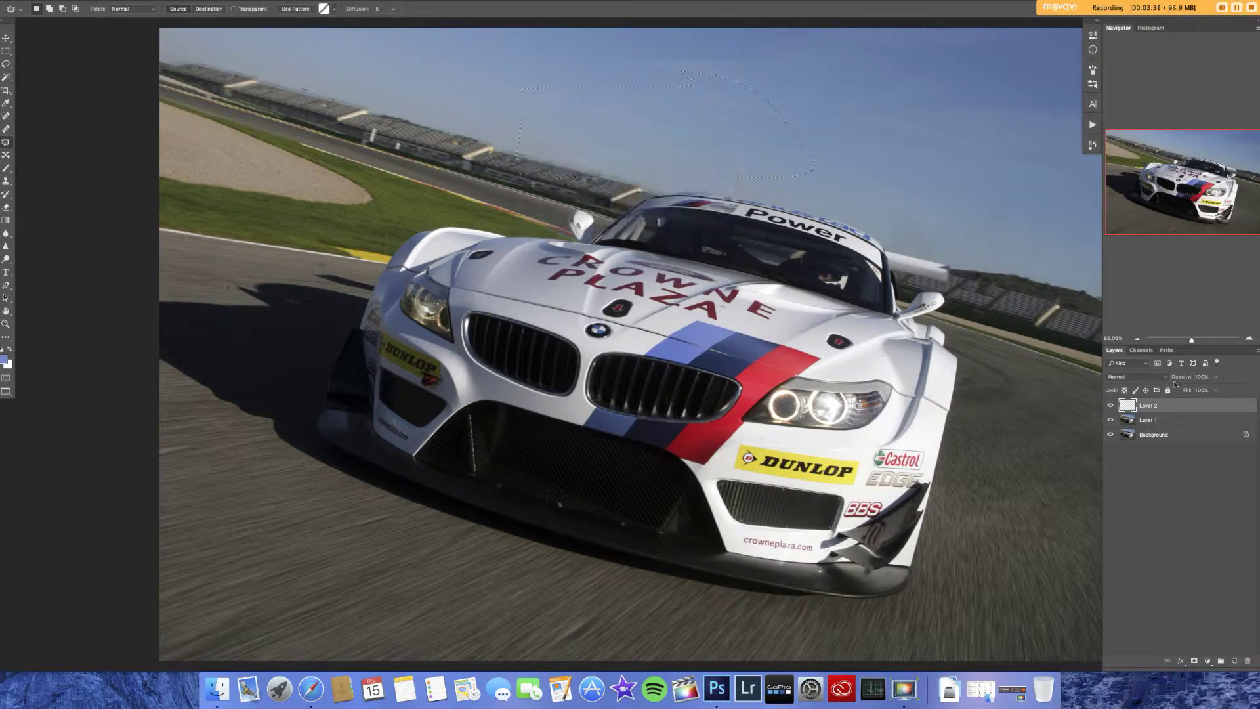
# Patch the outlined sky area on Layer 1 with content from the car's hood, undo the patch, and deselect
pyautogui.click(1157, 422)
pyautogui.moveTo(656, 152); pyautogui.dragTo(655, 291)
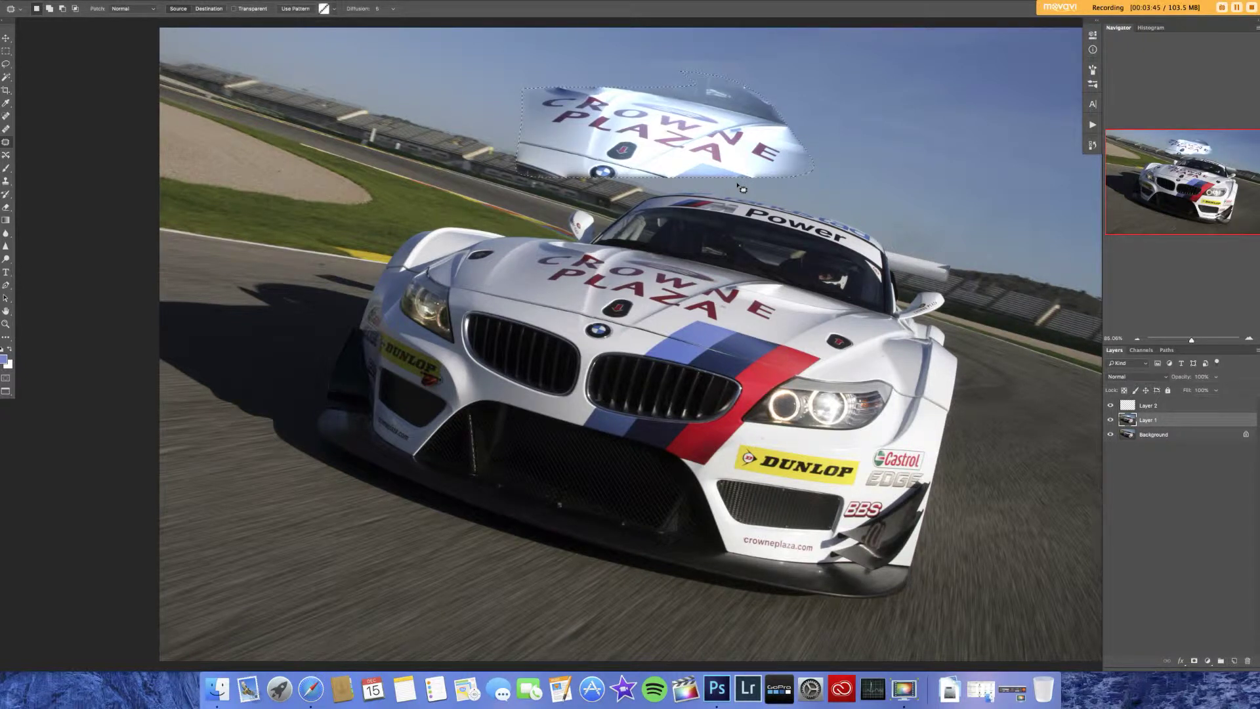
pyautogui.press('super+z')
pyautogui.press('super+d')
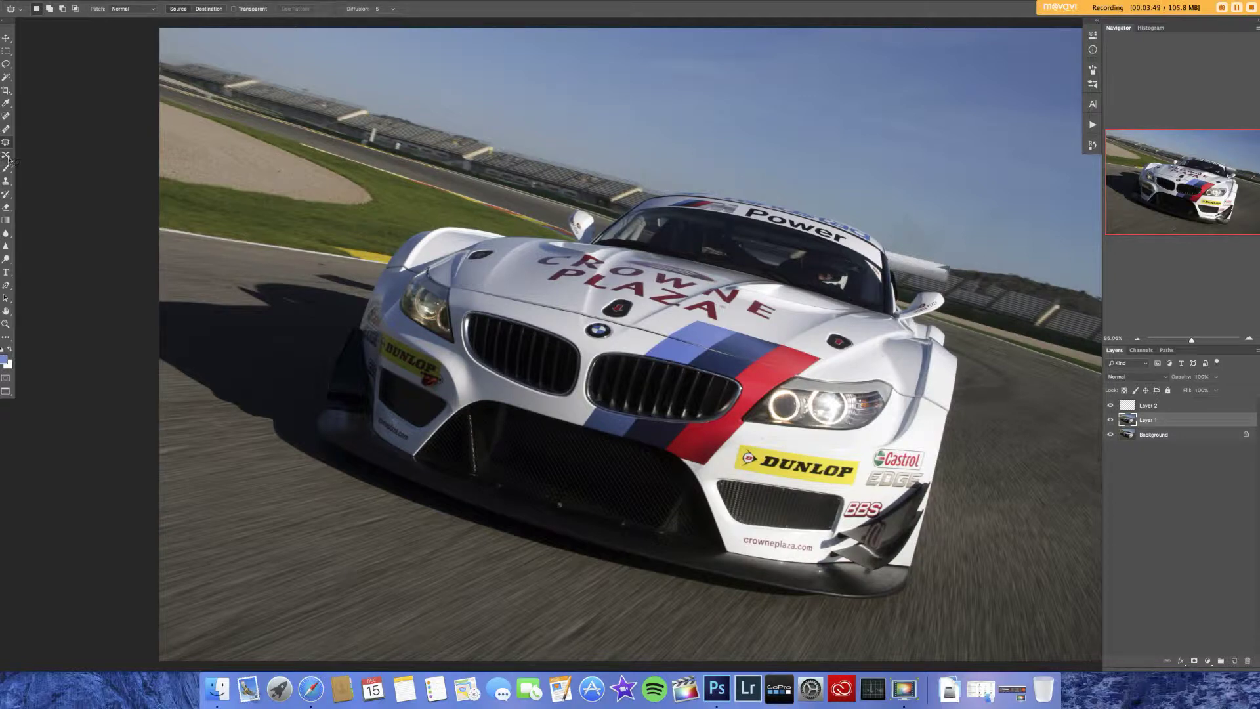
# Paint blue over the car's hood and grilles on Layer 1 with the Brush, using faint low-flow strokes and solid strokes at 100% flow
pyautogui.click(7, 158)
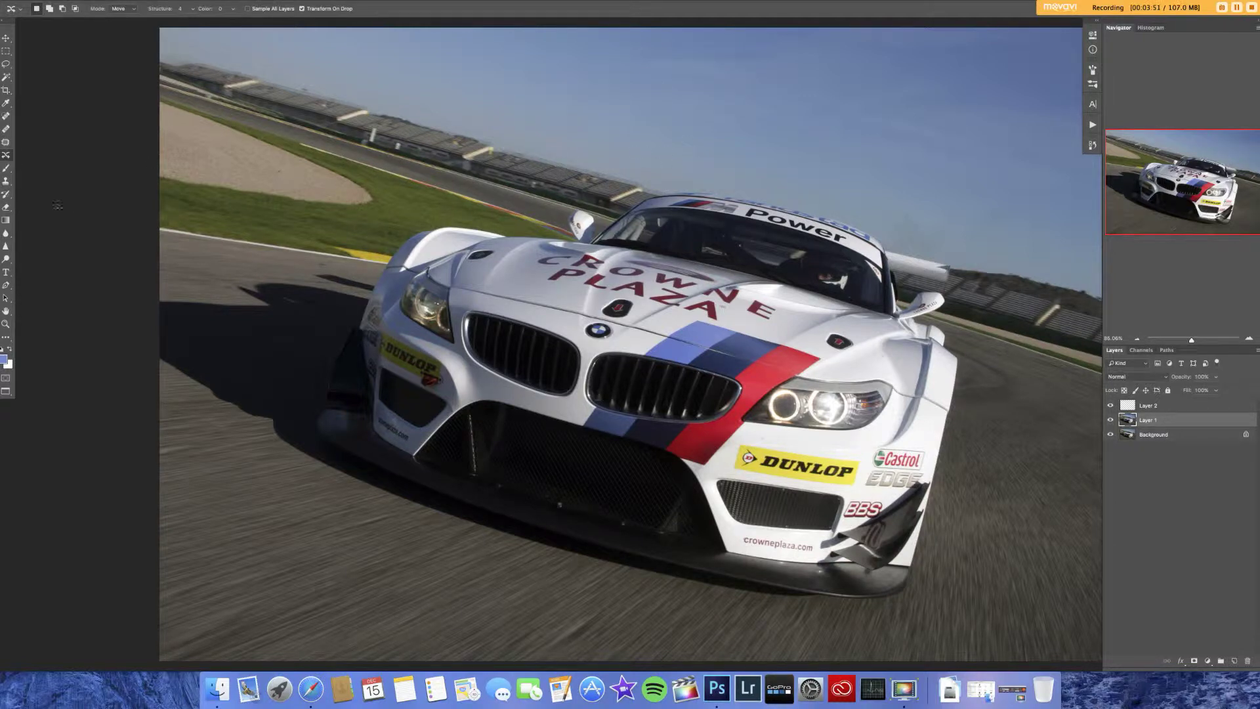
pyautogui.click(6, 168)
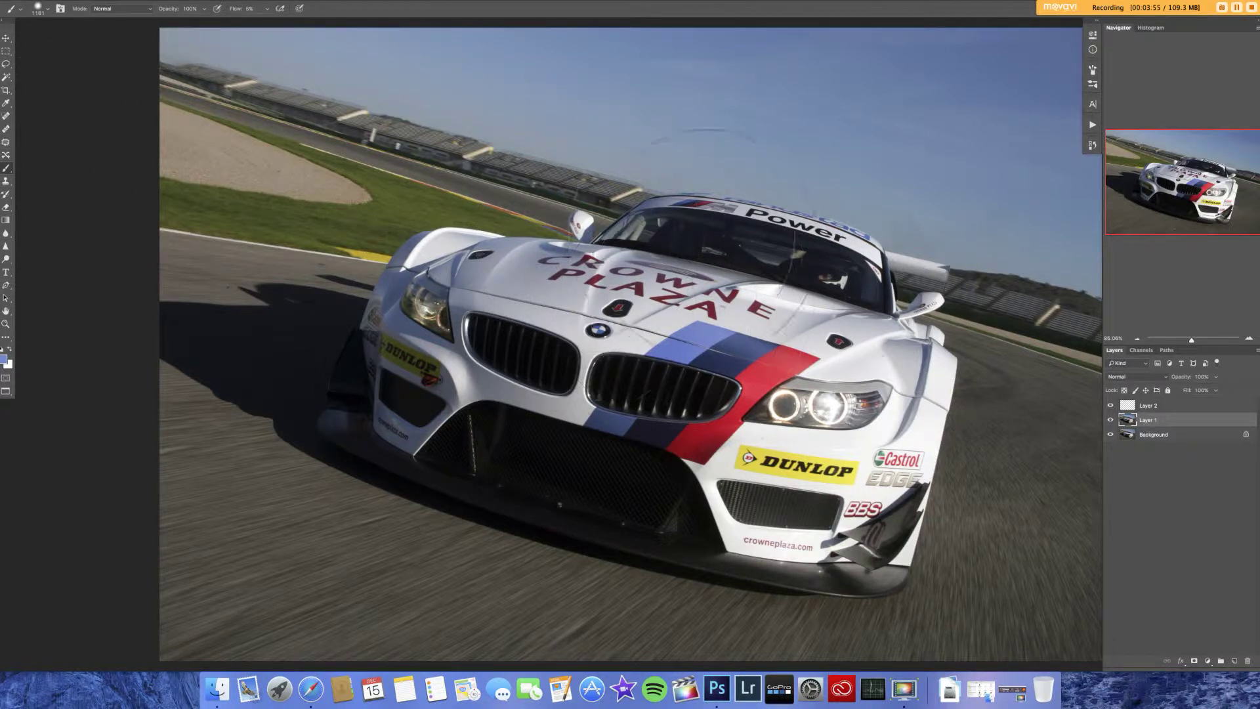
pyautogui.moveTo(689, 263)
pyautogui.mouseDown()
pyautogui.moveTo(702, 351)
pyautogui.moveTo(499, 334)
pyautogui.mouseUp()
pyautogui.moveTo(814, 246)
pyautogui.mouseDown()
pyautogui.moveTo(657, 275)
pyautogui.moveTo(571, 315)
pyautogui.moveTo(801, 315)
pyautogui.moveTo(762, 315)
pyautogui.moveTo(775, 307)
pyautogui.moveTo(715, 282)
pyautogui.moveTo(639, 289)
pyautogui.moveTo(723, 303)
pyautogui.mouseUp()
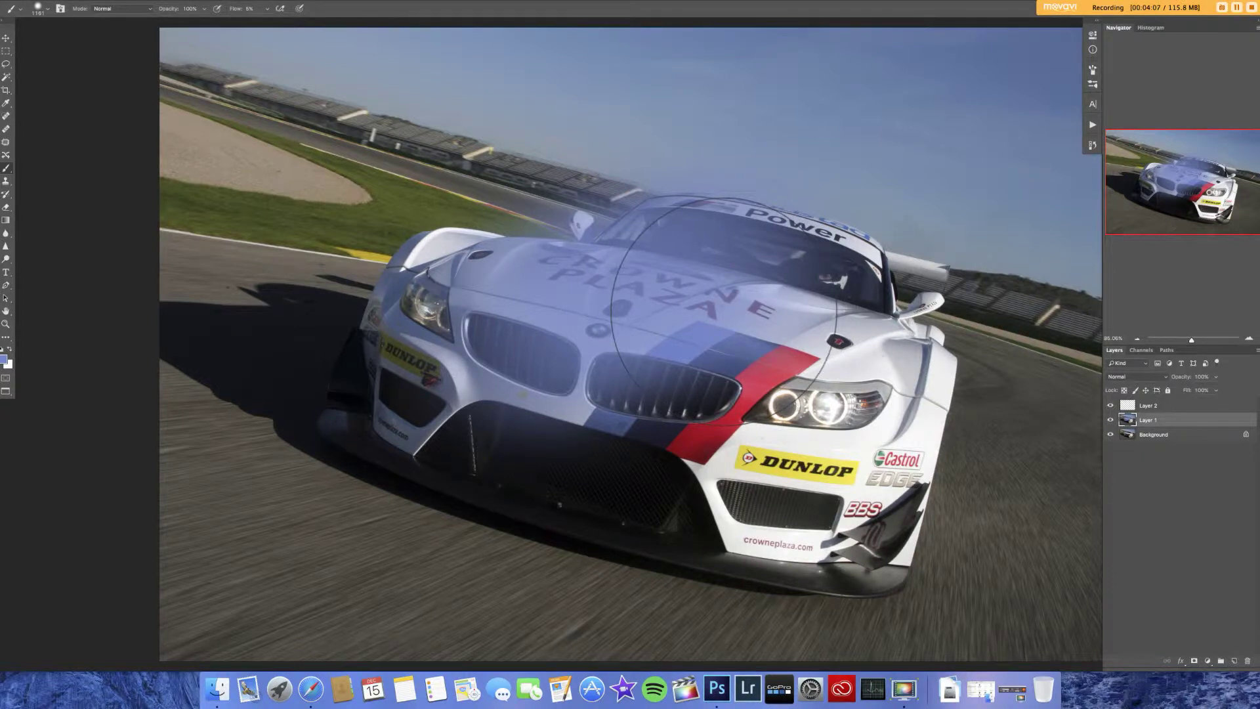
pyautogui.moveTo(724, 311)
pyautogui.mouseDown()
pyautogui.moveTo(664, 353)
pyautogui.moveTo(617, 323)
pyautogui.moveTo(635, 379)
pyautogui.moveTo(688, 370)
pyautogui.moveTo(676, 328)
pyautogui.moveTo(696, 332)
pyautogui.moveTo(660, 318)
pyautogui.moveTo(686, 326)
pyautogui.mouseUp()
pyautogui.moveTo(761, 298)
pyautogui.keyDown('ctrl'); pyautogui.keyDown('alt'); pyautogui.mouseDown()
pyautogui.moveTo(552, 310)
pyautogui.moveTo(879, 328)
pyautogui.moveTo(497, 369)
pyautogui.moveTo(947, 365)
pyautogui.moveTo(541, 344)
pyautogui.moveTo(749, 351)
pyautogui.moveTo(748, 158)
pyautogui.moveTo(738, 320)
pyautogui.moveTo(754, 391)
pyautogui.moveTo(755, 361)
pyautogui.moveTo(575, 370)
pyautogui.mouseUp(); pyautogui.keyUp('alt'); pyautogui.keyUp('ctrl')
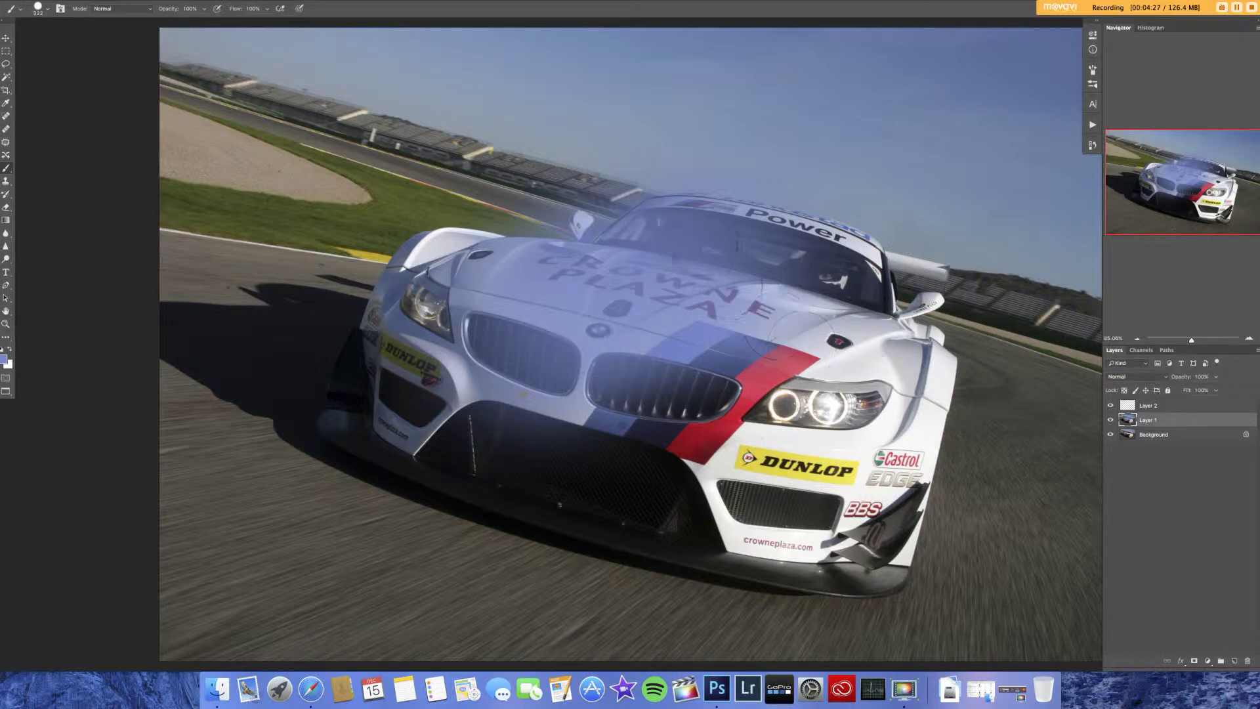
pyautogui.moveTo(564, 295)
pyautogui.mouseDown()
pyautogui.moveTo(544, 328)
pyautogui.moveTo(630, 368)
pyautogui.moveTo(557, 423)
pyautogui.mouseUp()
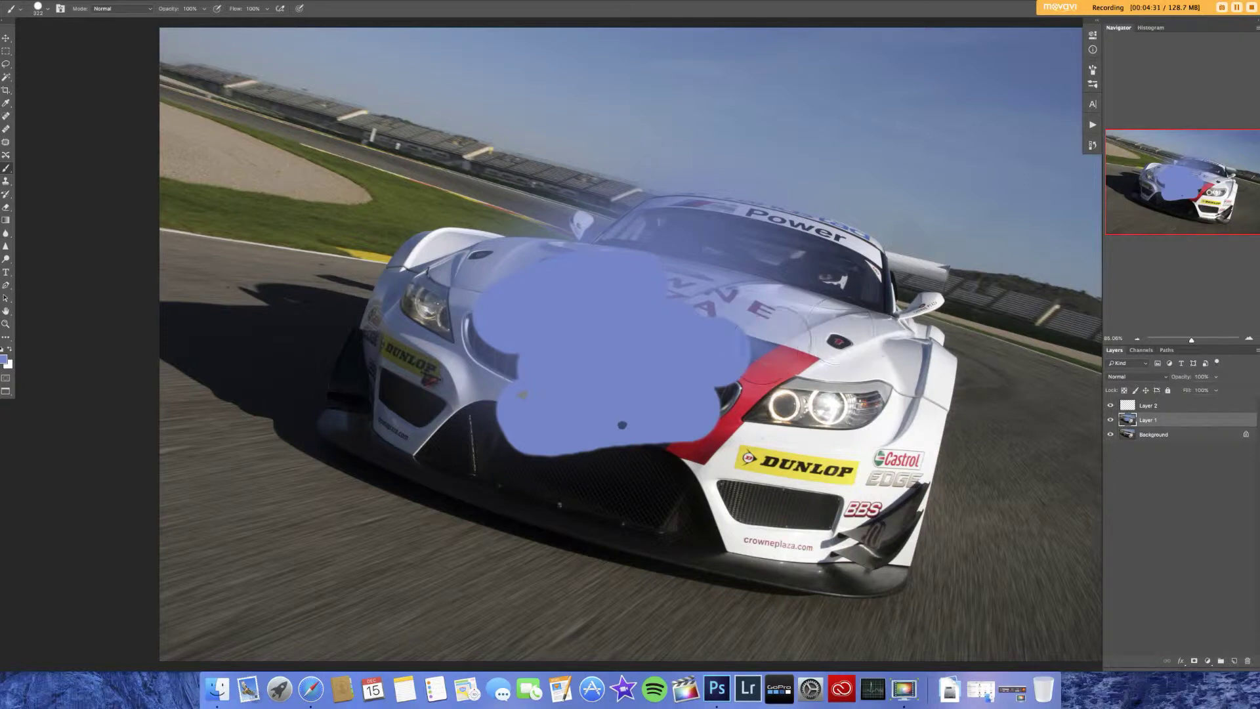
pyautogui.moveTo(633, 402)
pyautogui.mouseDown()
pyautogui.moveTo(602, 429)
pyautogui.moveTo(546, 416)
pyautogui.moveTo(500, 377)
pyautogui.moveTo(624, 415)
pyautogui.moveTo(632, 455)
pyautogui.moveTo(676, 469)
pyautogui.mouseUp()
# Try replacing the top layer with a new empty layer and merging it with the painted car layer
pyautogui.click(1145, 405)
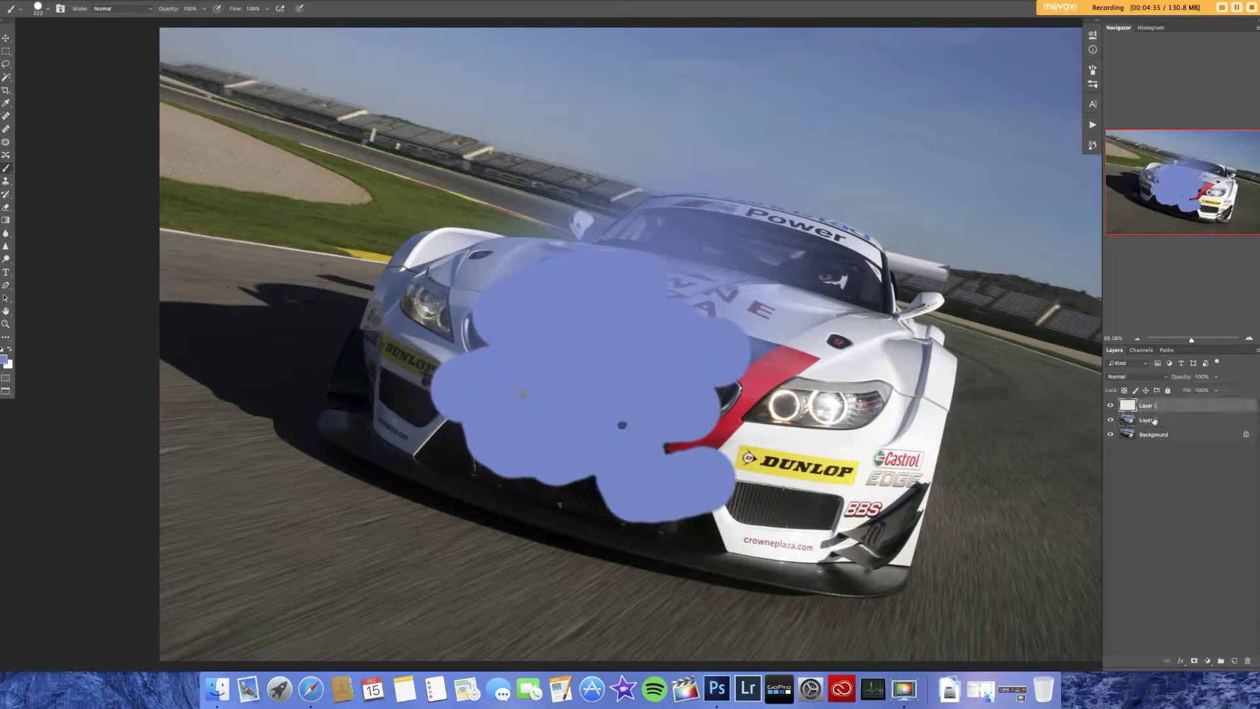
pyautogui.press('BackSpace')
pyautogui.click(1234, 661)
pyautogui.click(1150, 422)
pyautogui.click(1152, 408)
pyautogui.press('super+e')
# Step back through the history to undo the layer changes and the blue paint over the car
pyautogui.press('super+alt+z')
pyautogui.press('super+alt+z')
pyautogui.press('super+alt+z')
pyautogui.press('super+alt+z')
pyautogui.press('super+alt+z')
pyautogui.press('super+alt+z')
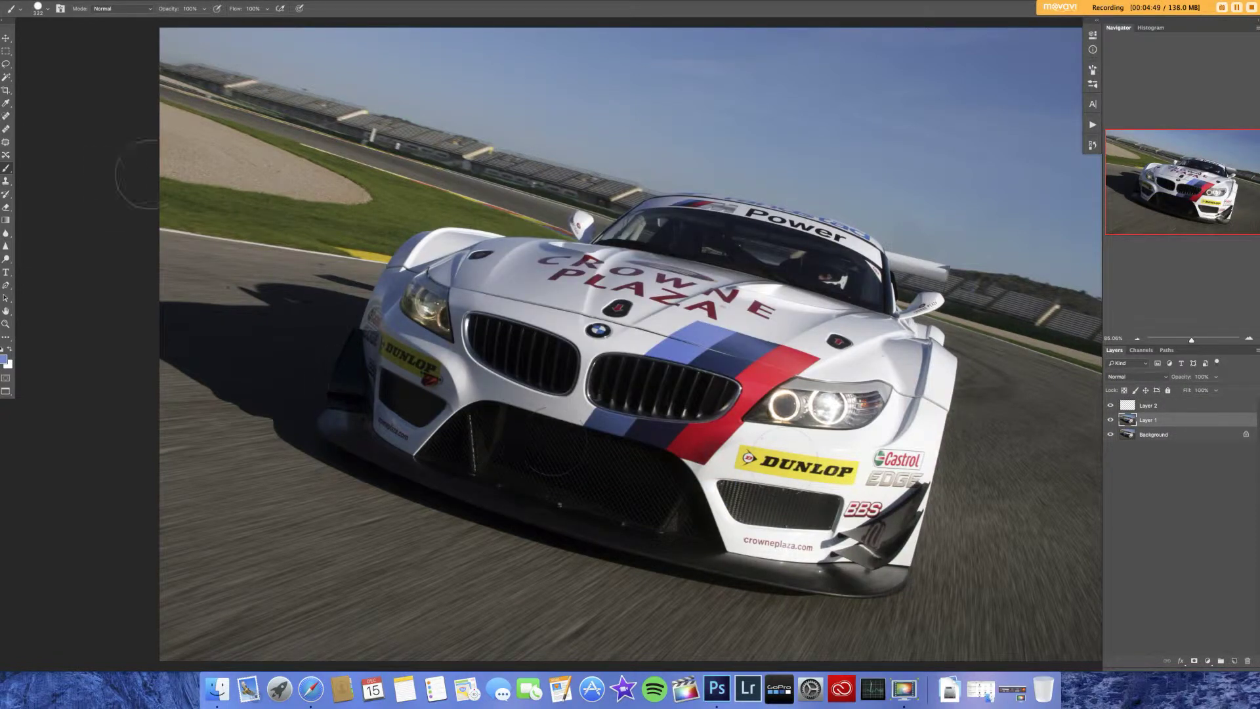
# Clone asphalt over the car's grilles, badge and hood on Layer 1 with the Clone Stamp, and undo the strokes
pyautogui.click(6, 182)
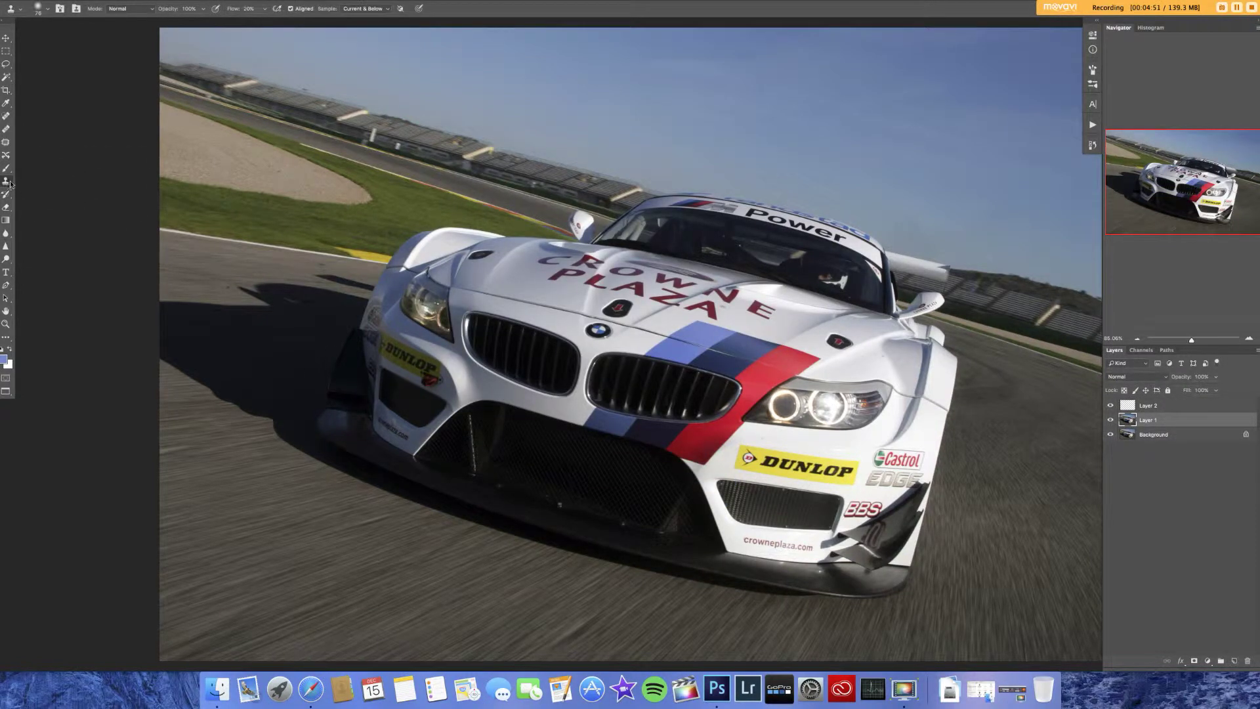
pyautogui.moveTo(8, 184); pyautogui.dragTo(70, 178)
pyautogui.click(72, 179)
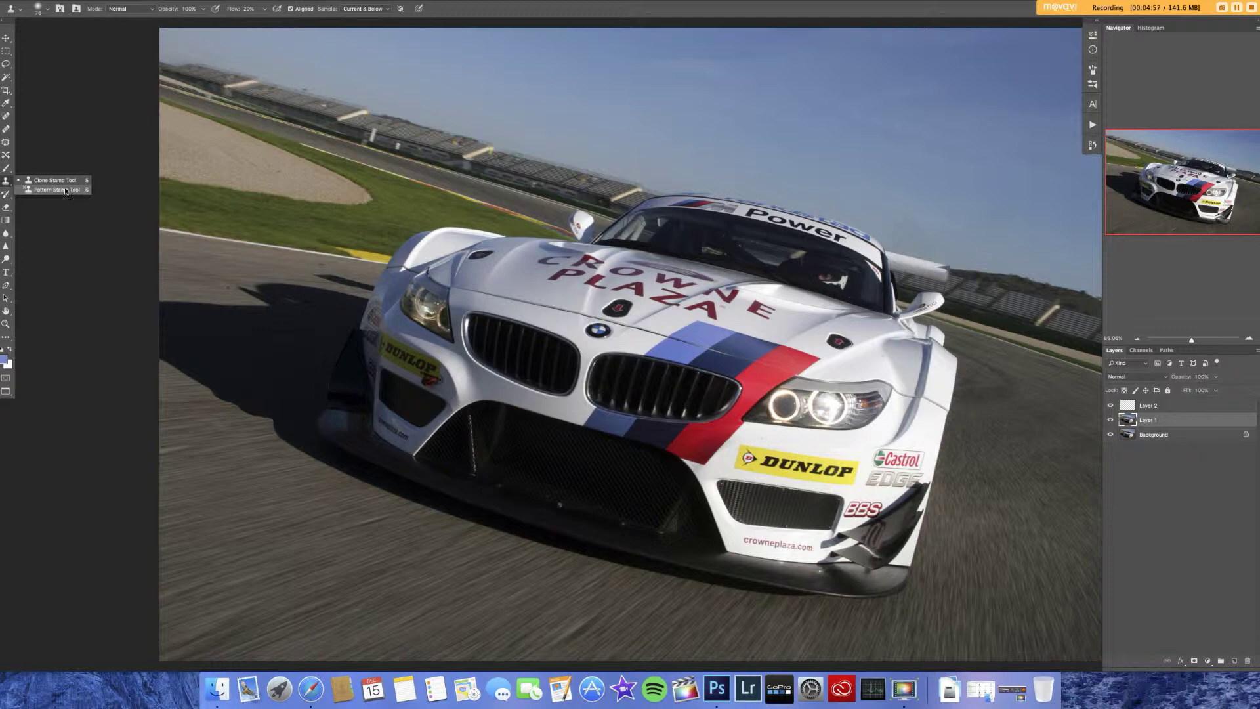
pyautogui.click(59, 180)
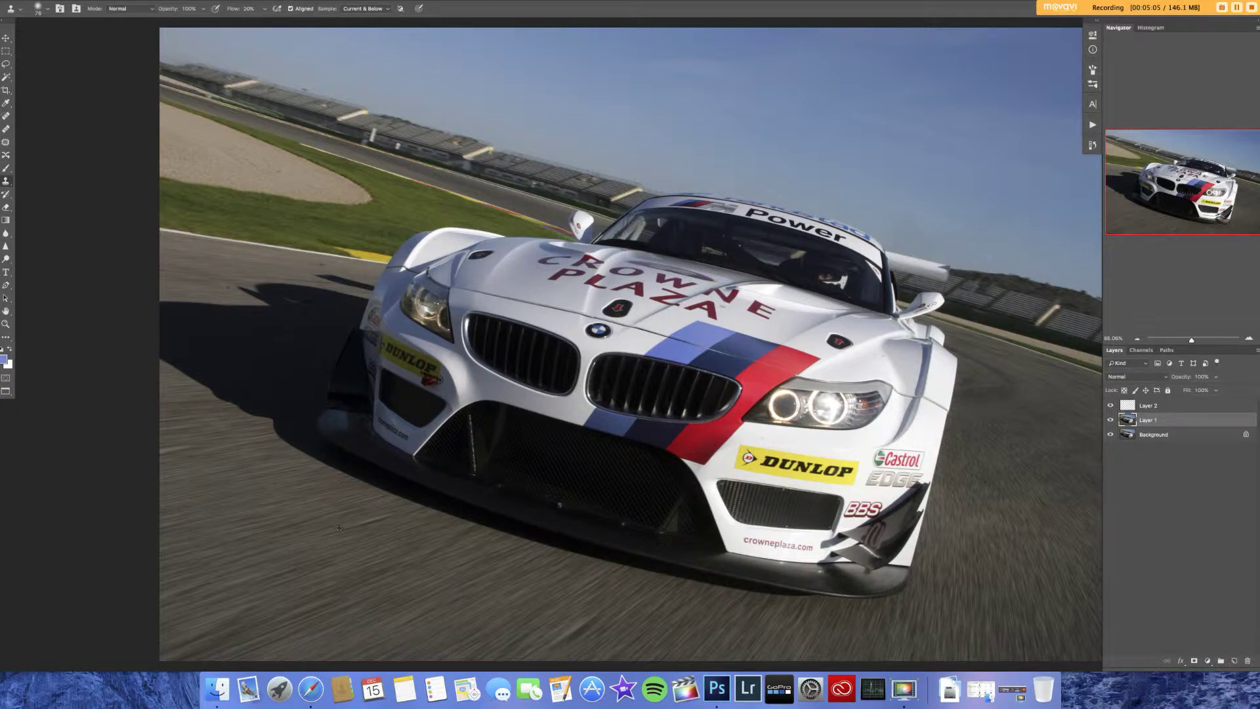
pyautogui.moveTo(503, 404)
pyautogui.mouseDown()
pyautogui.moveTo(653, 345)
pyautogui.moveTo(519, 423)
pyautogui.moveTo(640, 368)
pyautogui.moveTo(646, 345)
pyautogui.moveTo(669, 355)
pyautogui.moveTo(611, 362)
pyautogui.mouseUp()
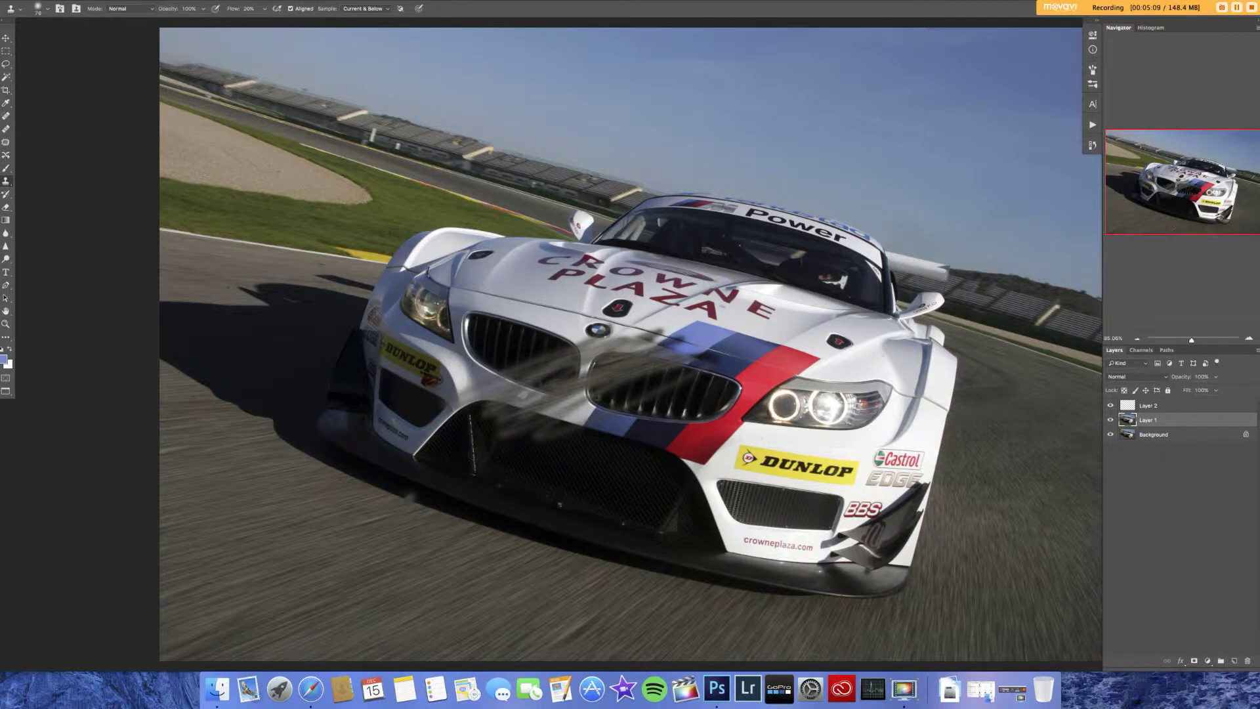
pyautogui.moveTo(533, 394); pyautogui.dragTo(572, 398)
pyautogui.keyDown('ctrl'); pyautogui.keyDown('alt'); pyautogui.moveTo(659, 303); pyautogui.dragTo(771, 304); pyautogui.keyUp('alt'); pyautogui.keyUp('ctrl')
pyautogui.moveTo(578, 328)
pyautogui.mouseDown()
pyautogui.moveTo(592, 306)
pyautogui.moveTo(599, 324)
pyautogui.mouseUp()
pyautogui.moveTo(640, 314)
pyautogui.mouseDown()
pyautogui.moveTo(597, 325)
pyautogui.moveTo(591, 393)
pyautogui.moveTo(577, 233)
pyautogui.moveTo(574, 380)
pyautogui.mouseUp()
pyautogui.press('super+z')
pyautogui.press('super+z')
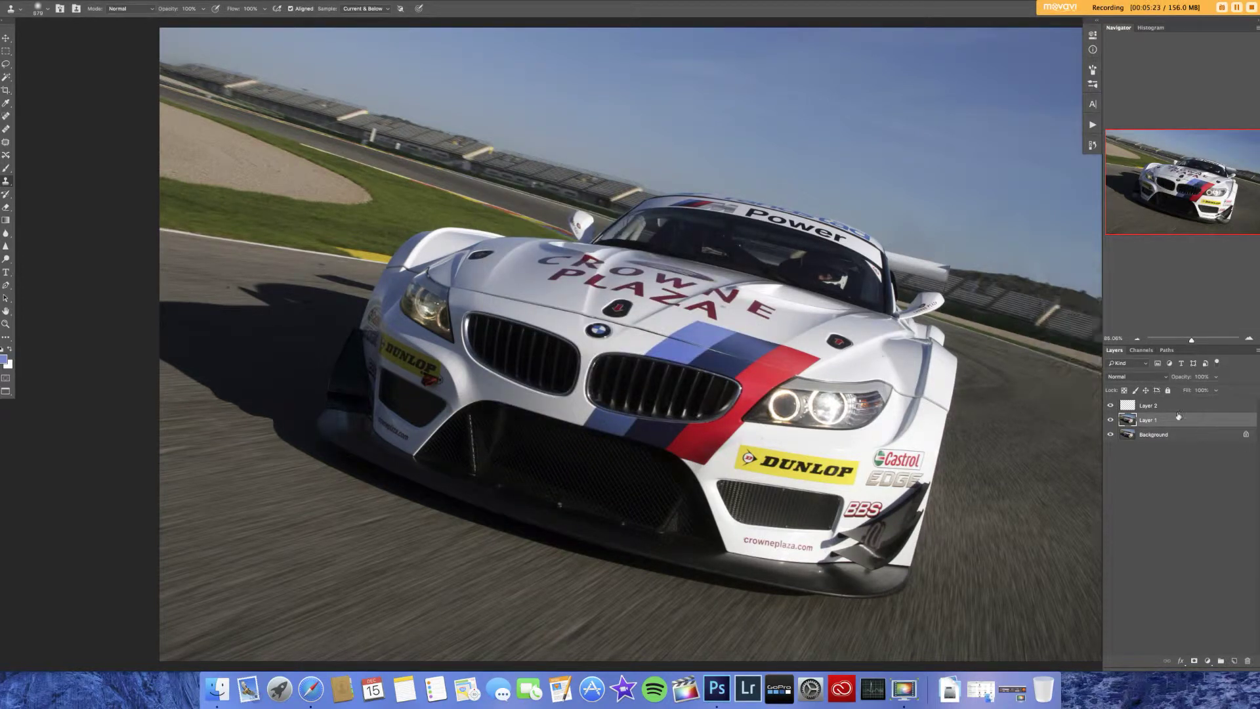
# Paint a solid blue patch over the car's hood and grilles on Layer 2 with the Brush at 100% flow
pyautogui.click(1176, 407)
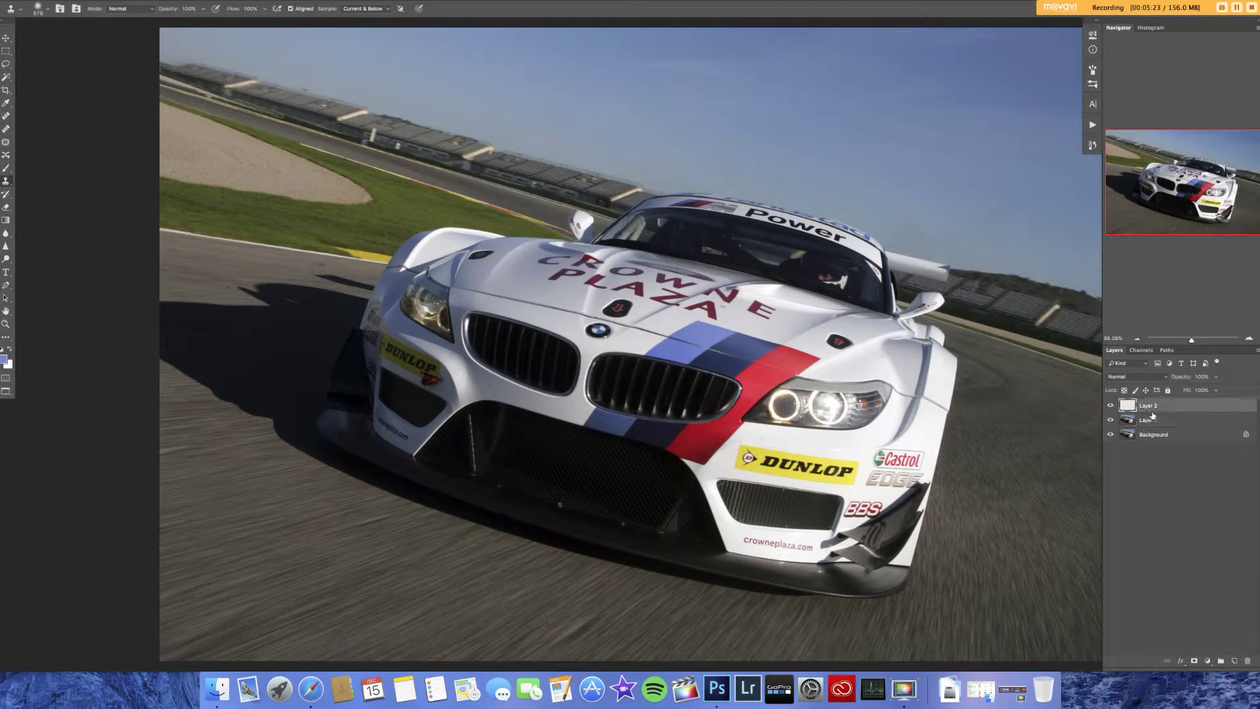
pyautogui.click(6, 197)
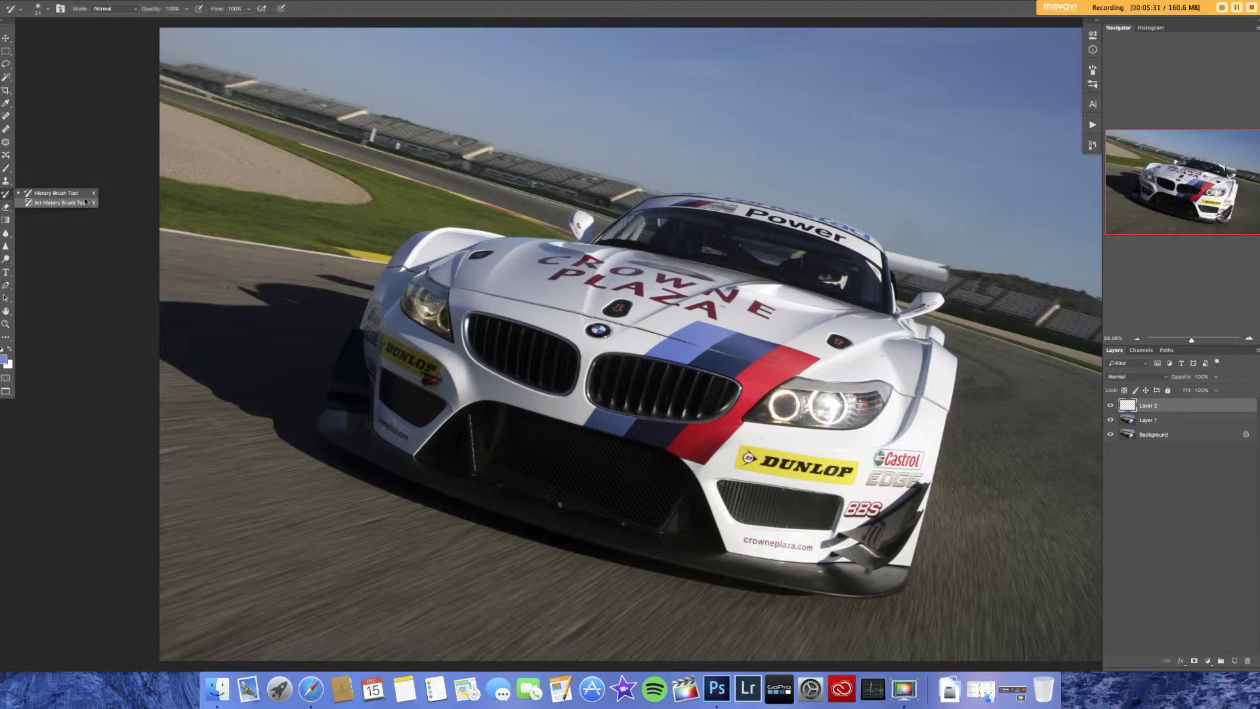
pyautogui.click(79, 204)
pyautogui.click(6, 208)
pyautogui.press('b')
pyautogui.moveTo(504, 256)
pyautogui.mouseDown()
pyautogui.moveTo(617, 254)
pyautogui.moveTo(492, 314)
pyautogui.moveTo(656, 346)
pyautogui.mouseUp()
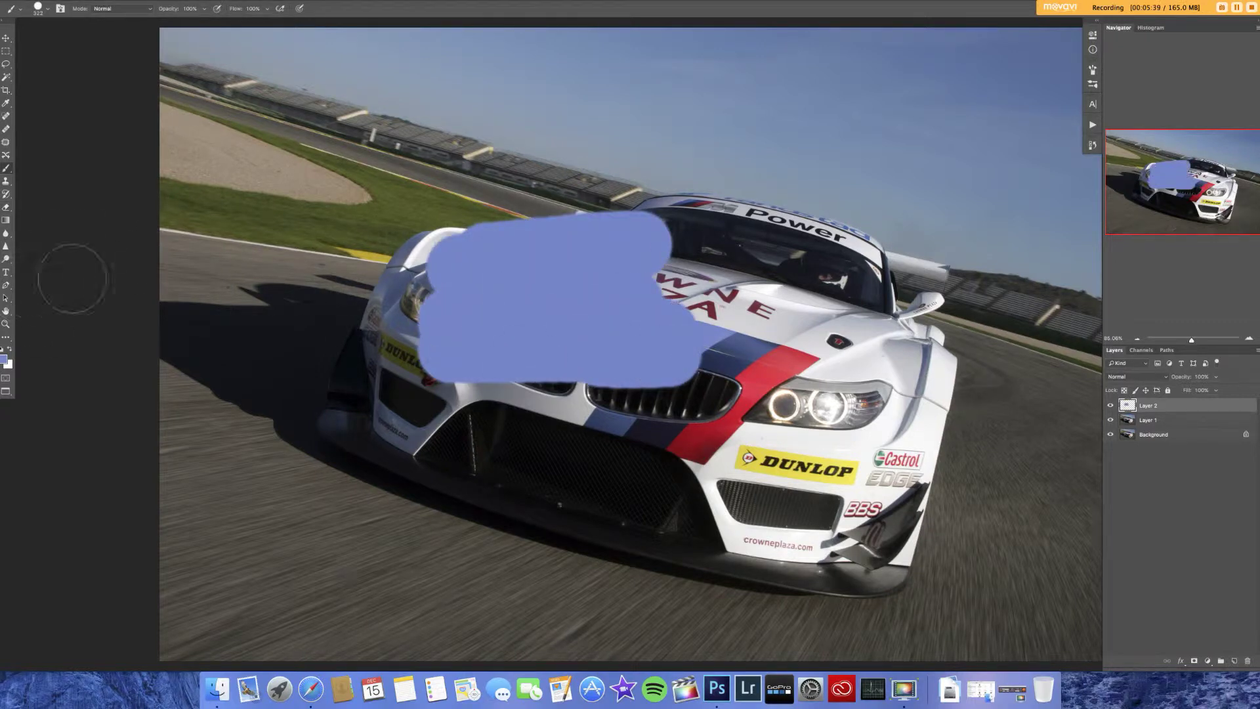
# Erase strips out of the blue patch on Layer 2 with the Eraser, and undo both the erasing and the painting
pyautogui.press('e')
pyautogui.moveTo(466, 364)
pyautogui.mouseDown()
pyautogui.moveTo(660, 226)
pyautogui.moveTo(522, 322)
pyautogui.moveTo(650, 348)
pyautogui.moveTo(485, 376)
pyautogui.moveTo(456, 307)
pyautogui.moveTo(427, 315)
pyautogui.moveTo(724, 230)
pyautogui.mouseUp()
pyautogui.moveTo(431, 237); pyautogui.dragTo(624, 217)
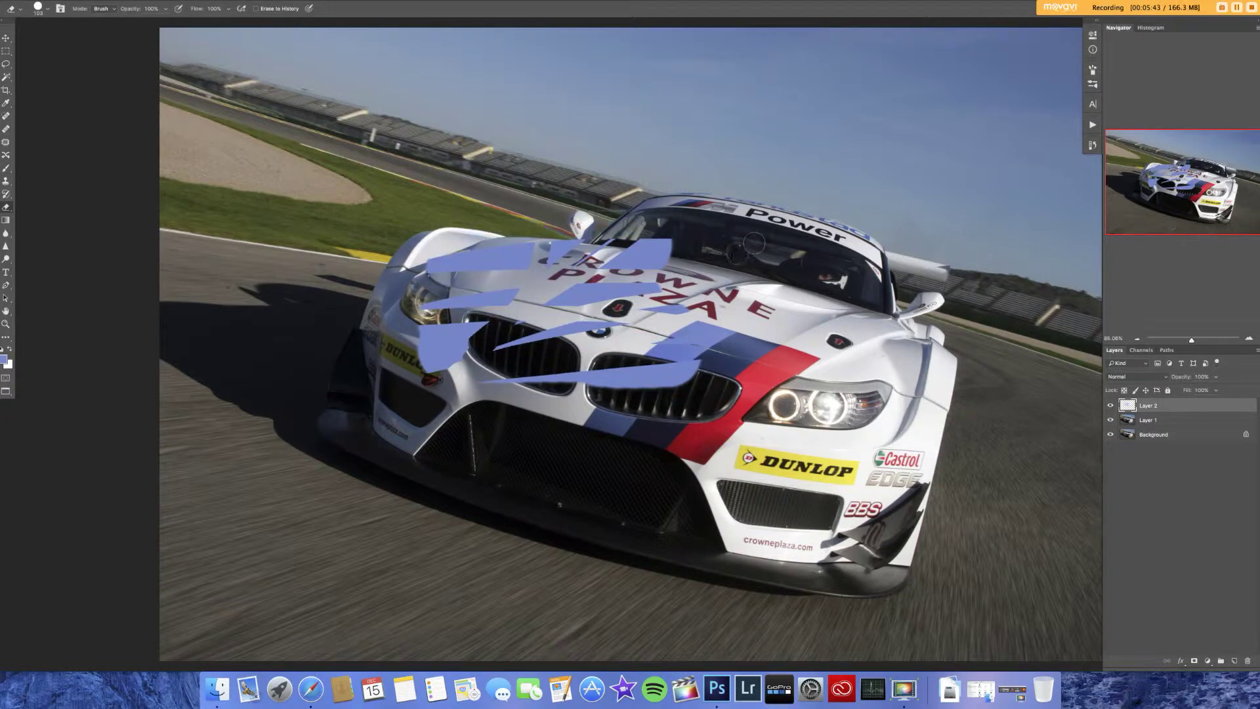
pyautogui.press('super+z')
pyautogui.press('super+z')
pyautogui.press('super+z')
pyautogui.press('super+z')
pyautogui.press('super+z')
pyautogui.press('super+z')
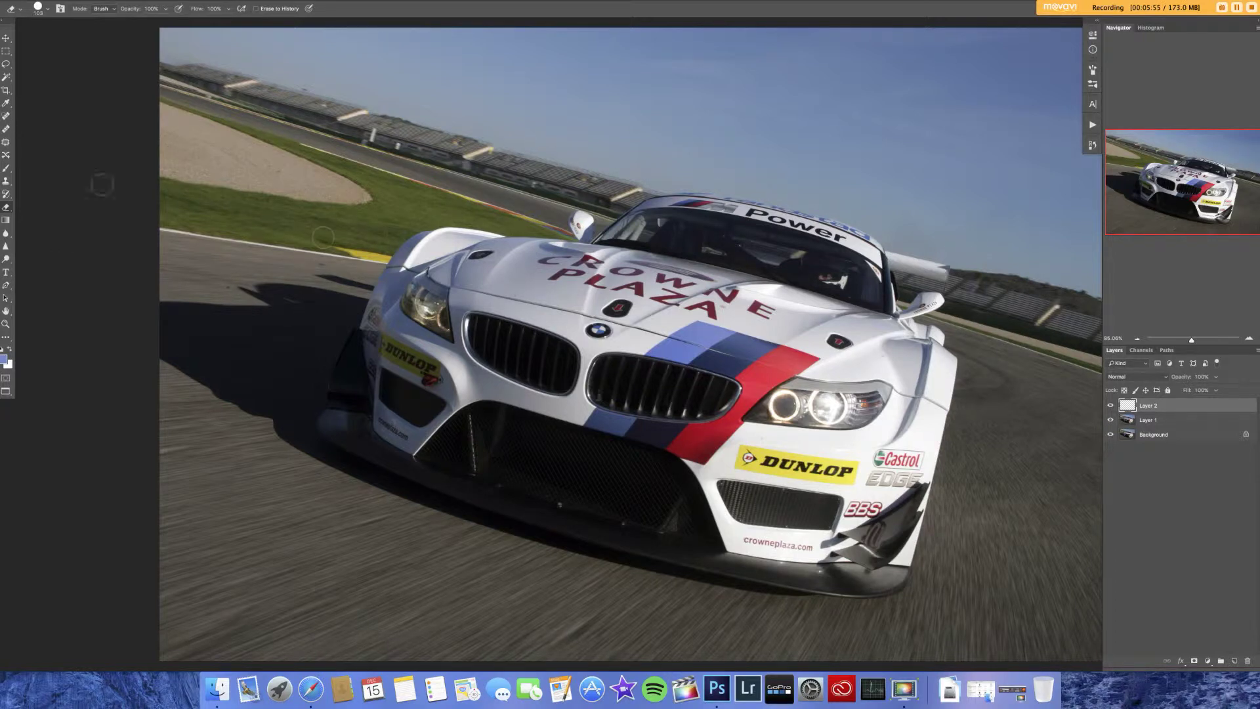
# Draw blue-to-transparent linear gradients inward from the photo's edges on Layer 2, and undo them all
pyautogui.click(5, 221)
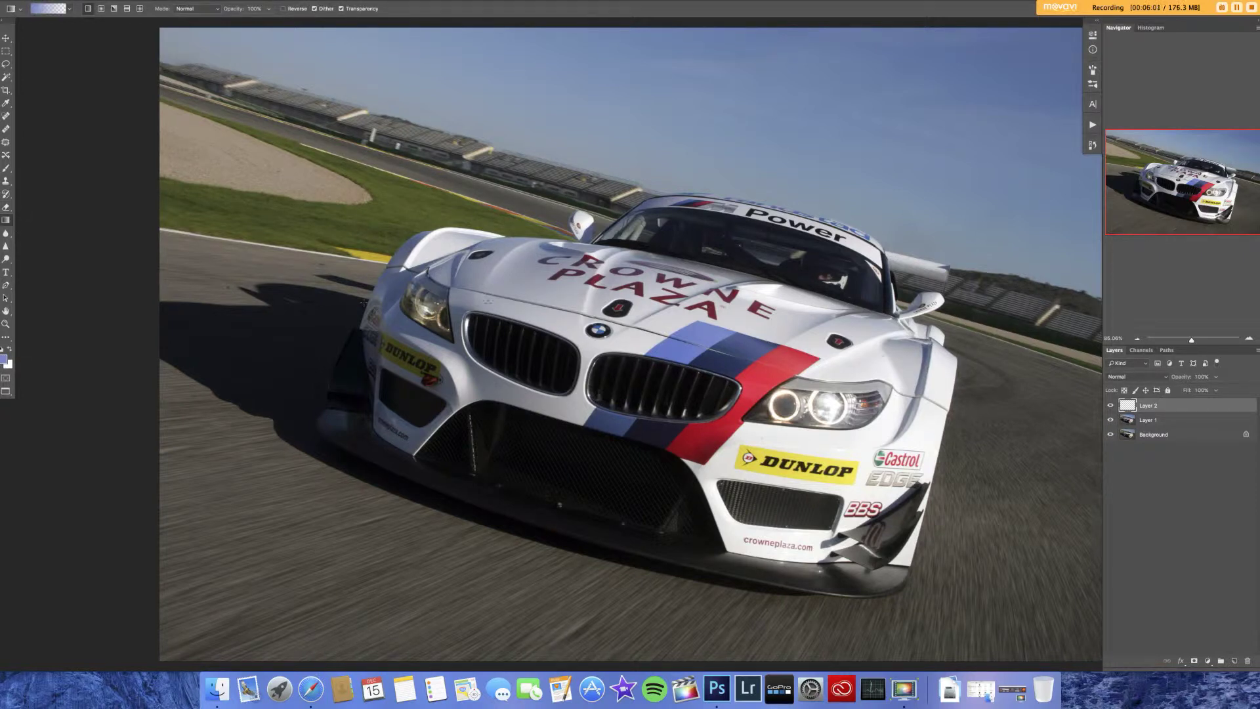
pyautogui.scroll(-3, 491, 308)
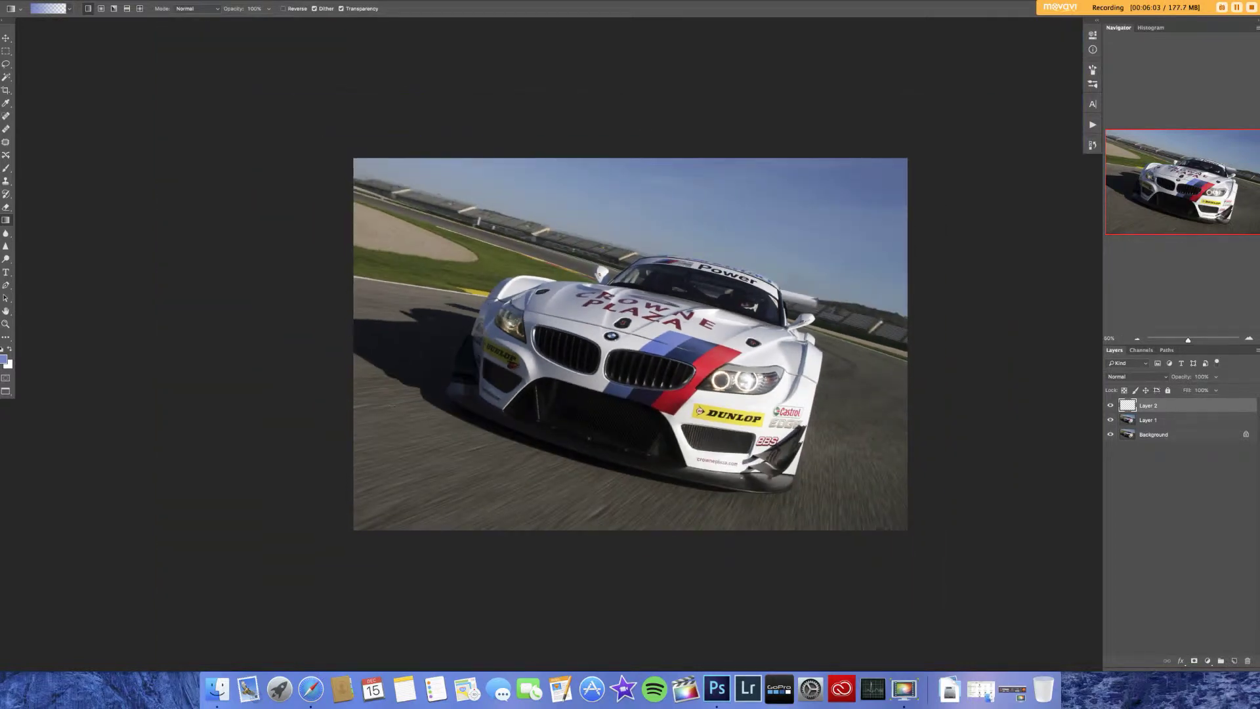
pyautogui.moveTo(300, 391); pyautogui.dragTo(581, 388)
pyautogui.moveTo(945, 337); pyautogui.dragTo(749, 334)
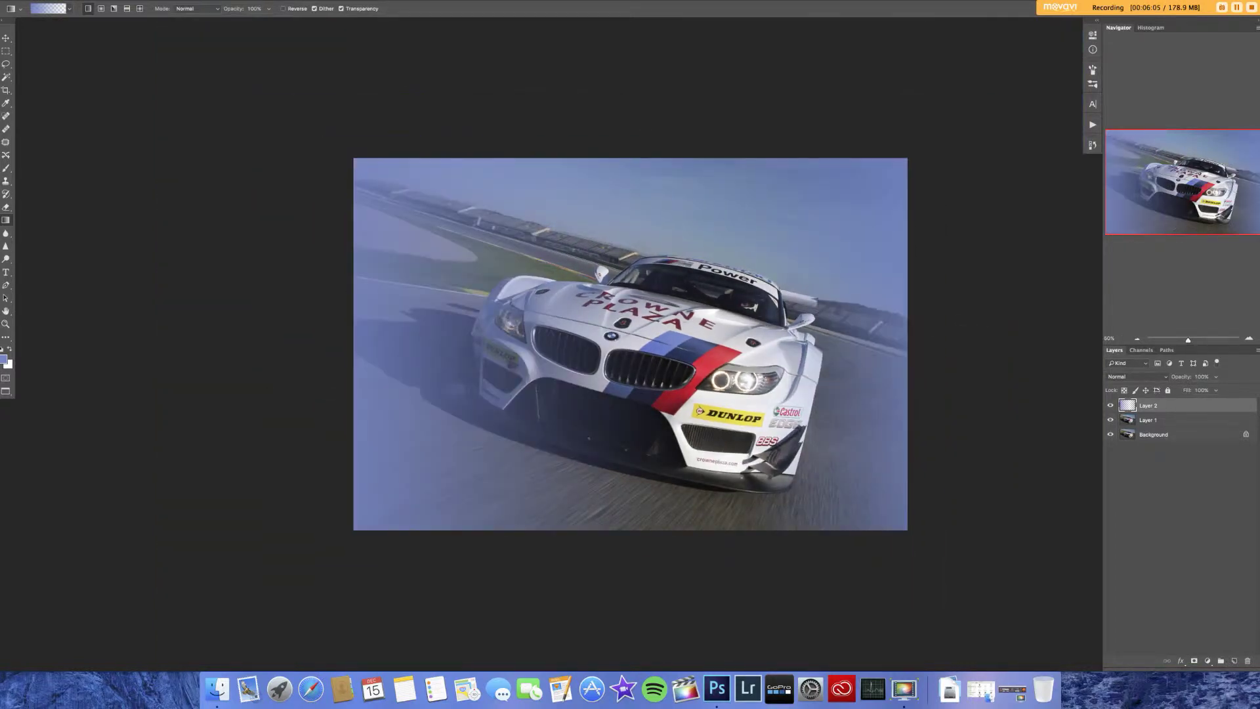
pyautogui.moveTo(684, 420); pyautogui.dragTo(684, 423)
pyautogui.moveTo(683, 557); pyautogui.dragTo(695, 360)
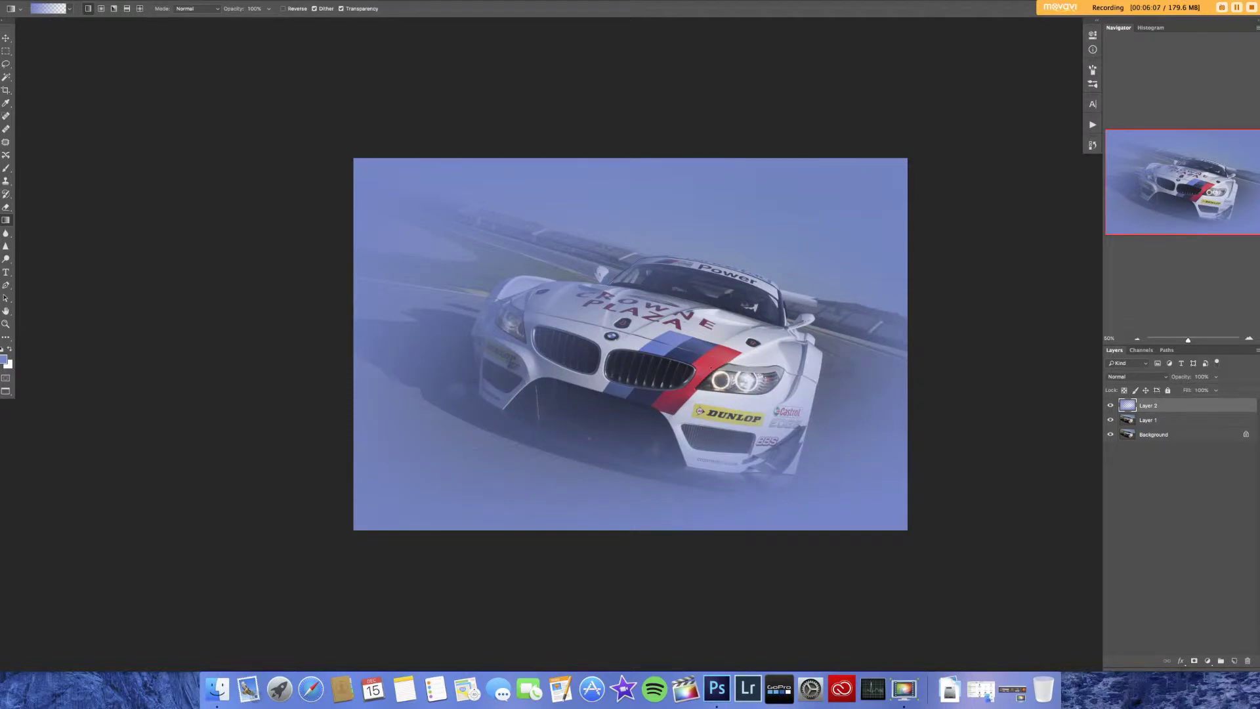
pyautogui.press('super+z')
pyautogui.press('super+z')
pyautogui.press('super+z')
pyautogui.press('super+z')
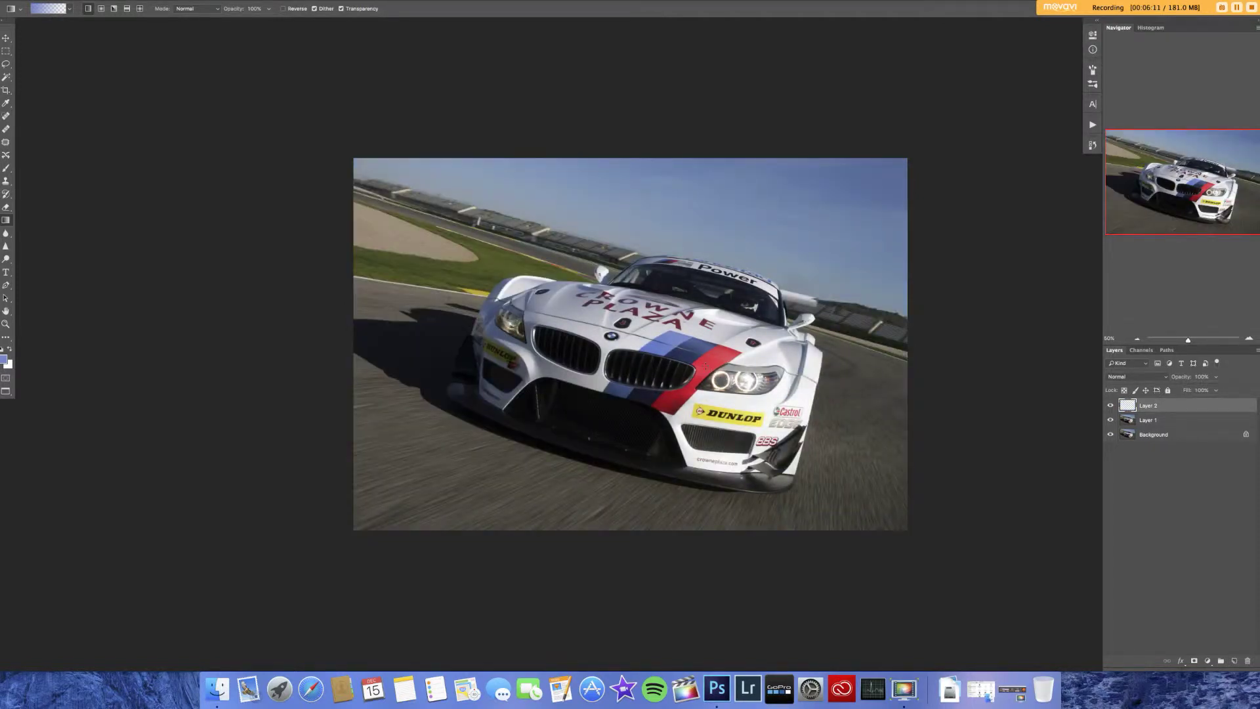
# Try the Blur tool across the car's front grilles on Layer 1
pyautogui.click(7, 233)
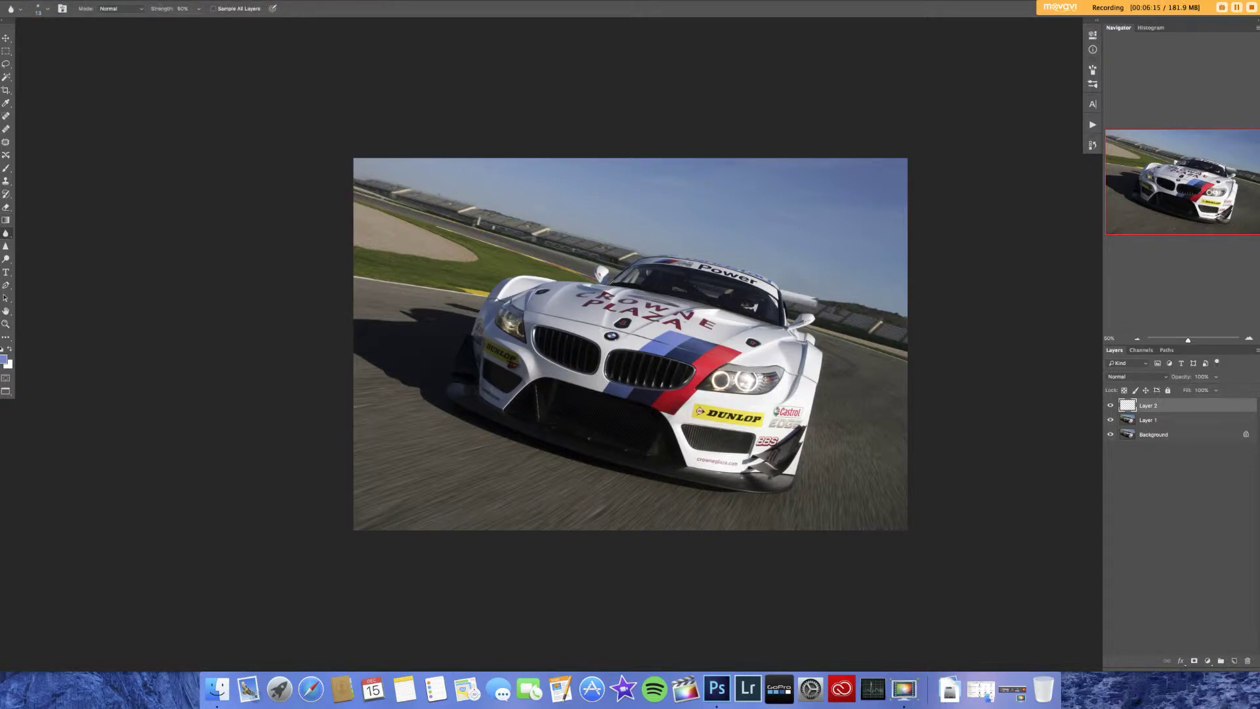
pyautogui.press('super+equal')
pyautogui.press('super+equal')
pyautogui.press('super+equal')
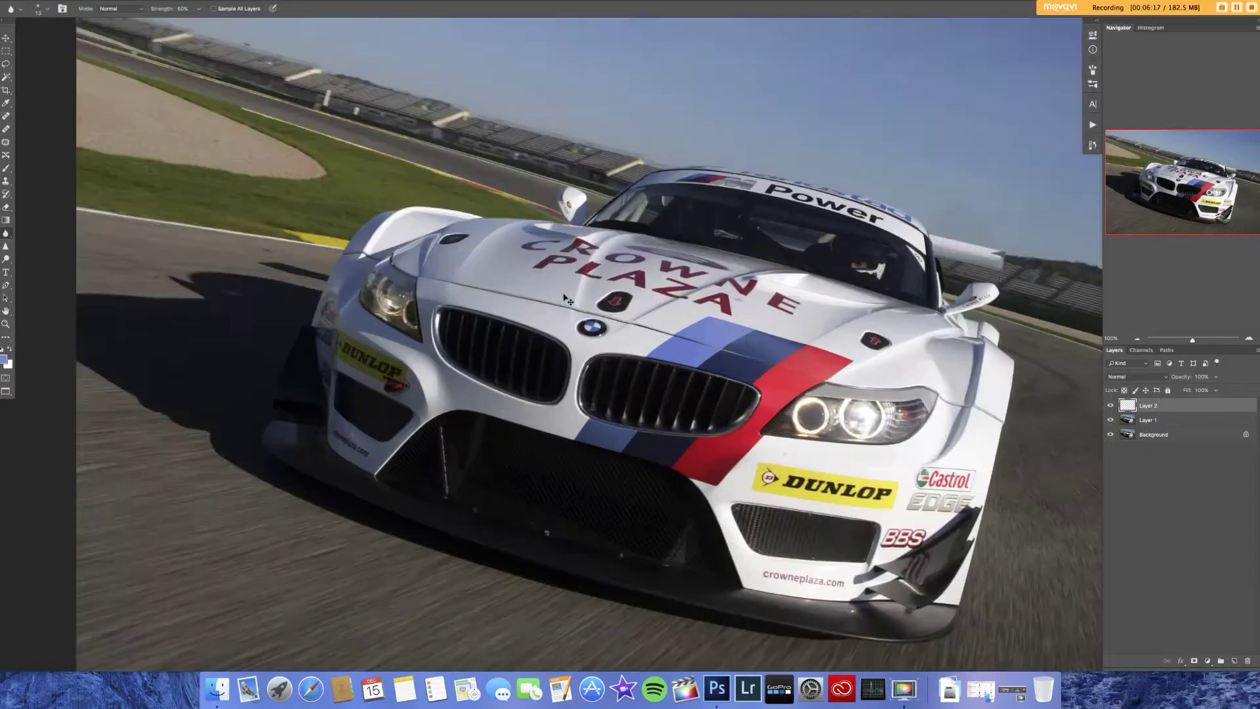
pyautogui.click(1185, 419)
pyautogui.moveTo(680, 390)
pyautogui.mouseDown()
pyautogui.moveTo(734, 390)
pyautogui.moveTo(580, 423)
pyautogui.moveTo(603, 407)
pyautogui.moveTo(501, 401)
pyautogui.mouseUp()
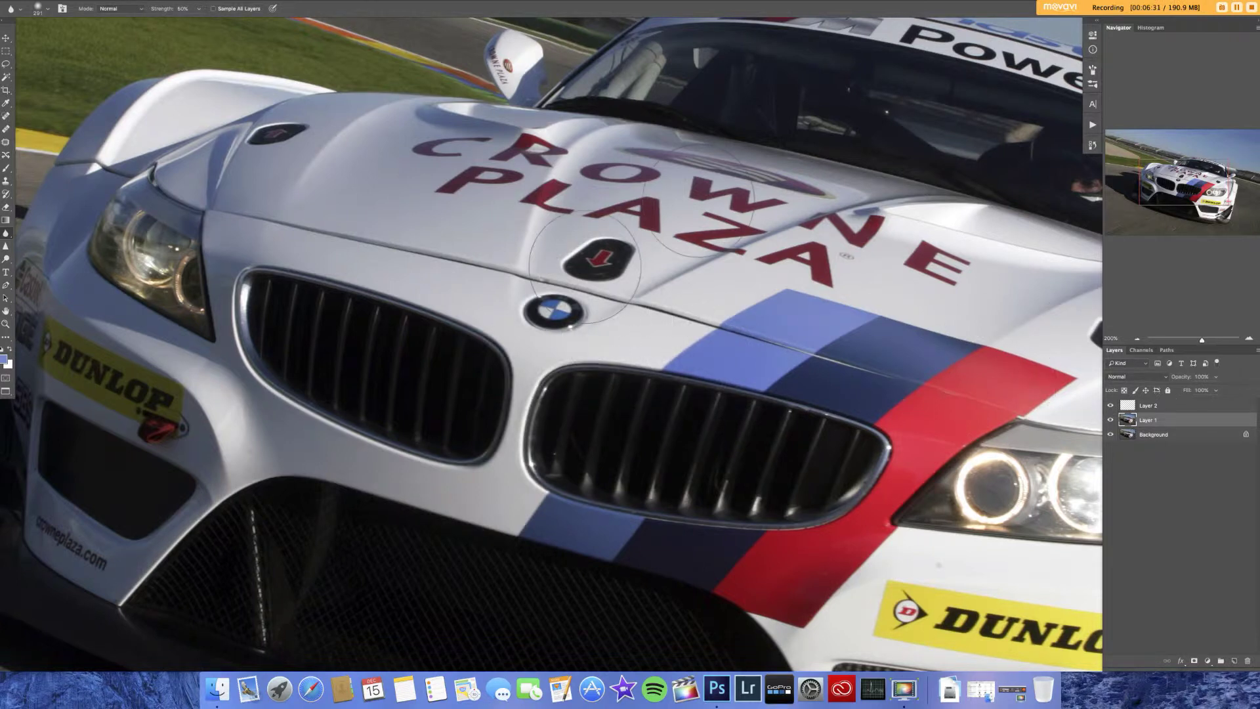
# Sharpen the area around the badge and between the grilles on a copy of Layer 1, and undo the sharpening
pyautogui.click(6, 246)
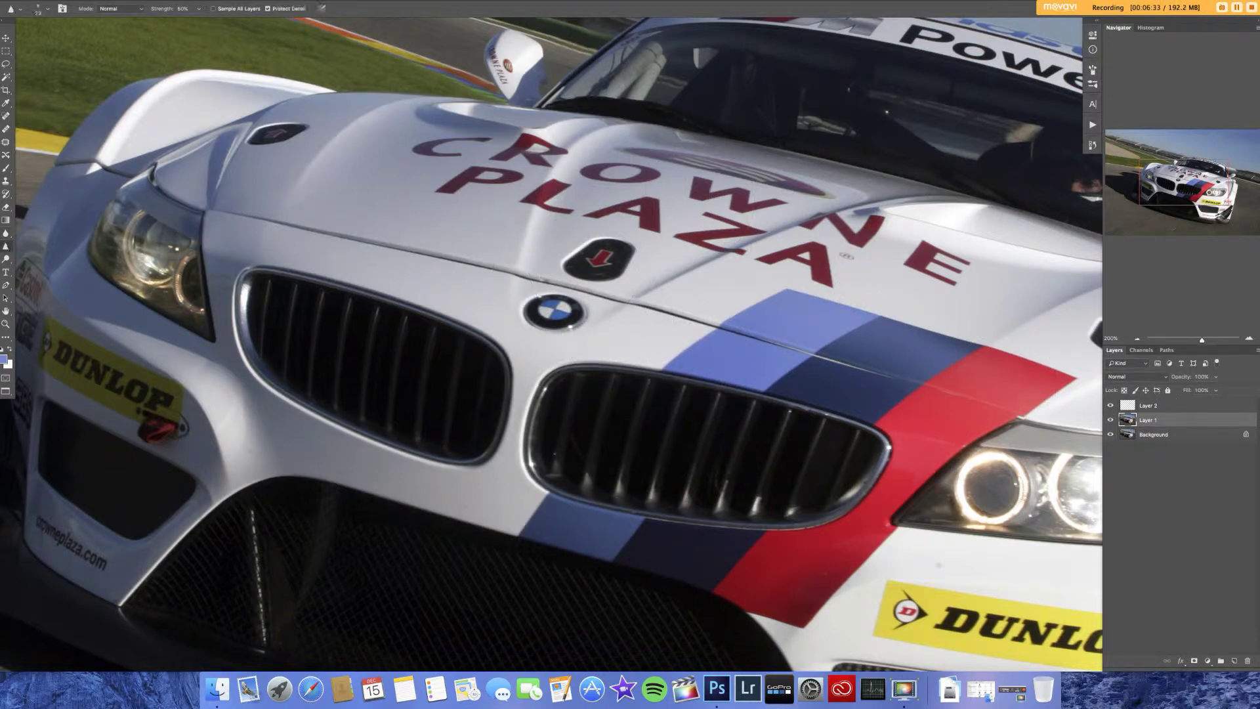
pyautogui.moveTo(620, 402)
pyautogui.mouseDown()
pyautogui.moveTo(722, 426)
pyautogui.moveTo(679, 422)
pyautogui.moveTo(683, 371)
pyautogui.moveTo(564, 414)
pyautogui.moveTo(670, 358)
pyautogui.moveTo(656, 364)
pyautogui.moveTo(608, 338)
pyautogui.moveTo(636, 331)
pyautogui.moveTo(641, 422)
pyautogui.mouseUp()
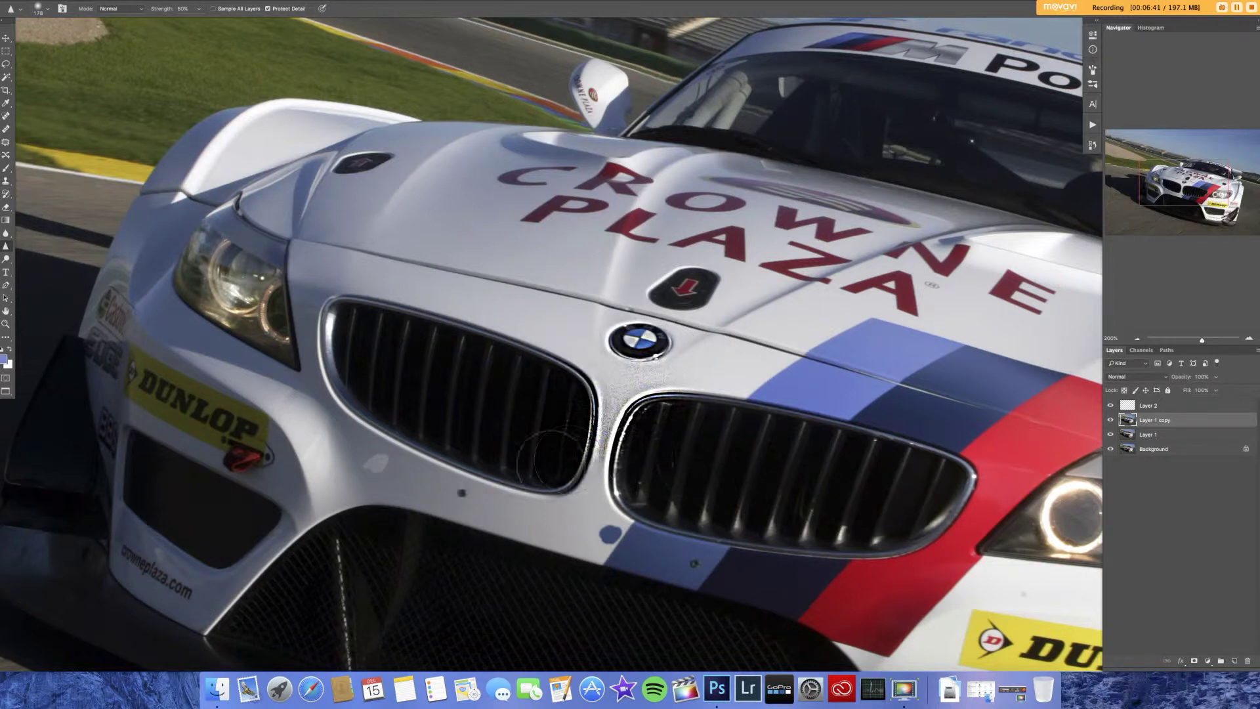
pyautogui.press('super+z')
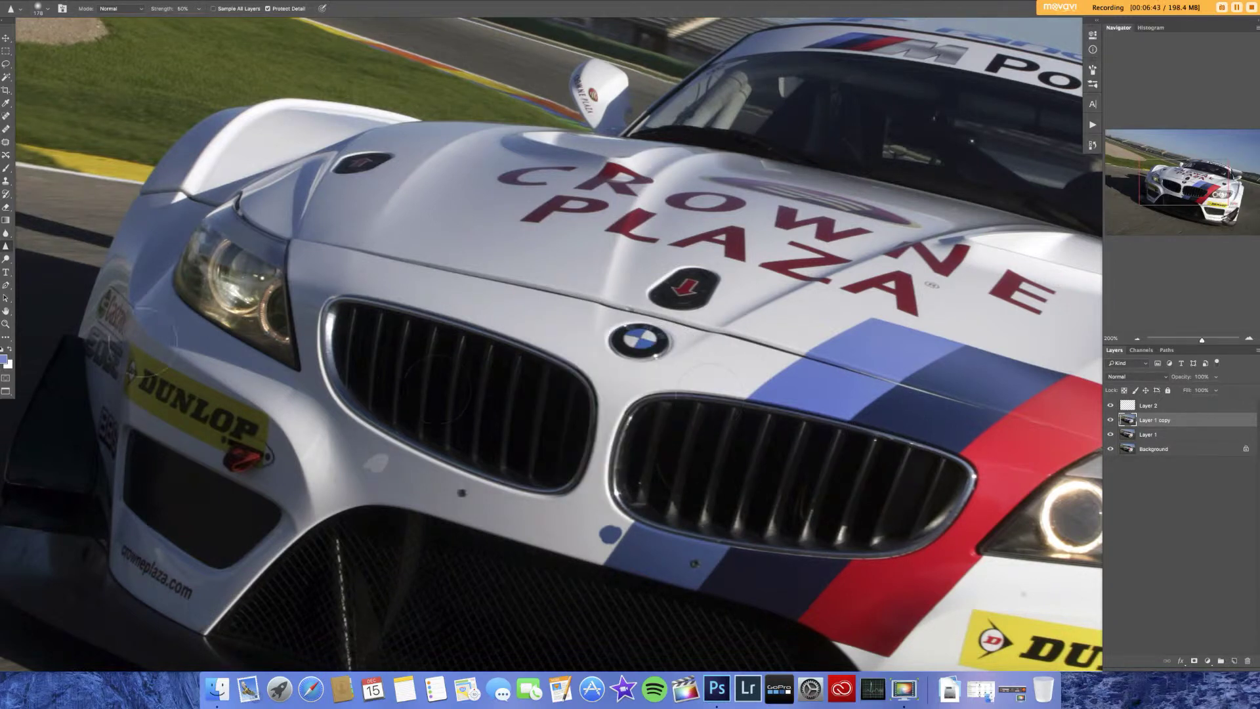
# Darken part of the hood above the grille on Layer 1 copy with the Burn tool, and undo the last stroke
pyautogui.moveTo(6, 259)
pyautogui.mouseDown()
pyautogui.moveTo(72, 258)
pyautogui.moveTo(55, 279)
pyautogui.mouseUp()
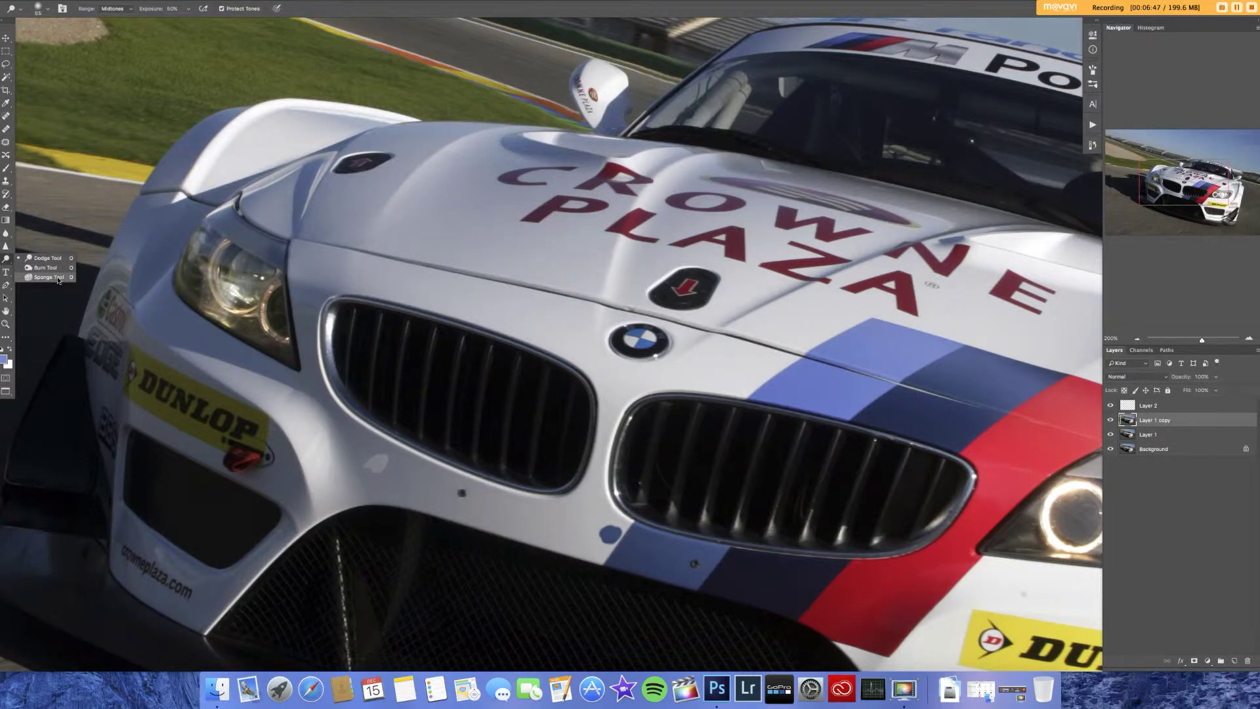
pyautogui.moveTo(66, 279); pyautogui.dragTo(55, 267)
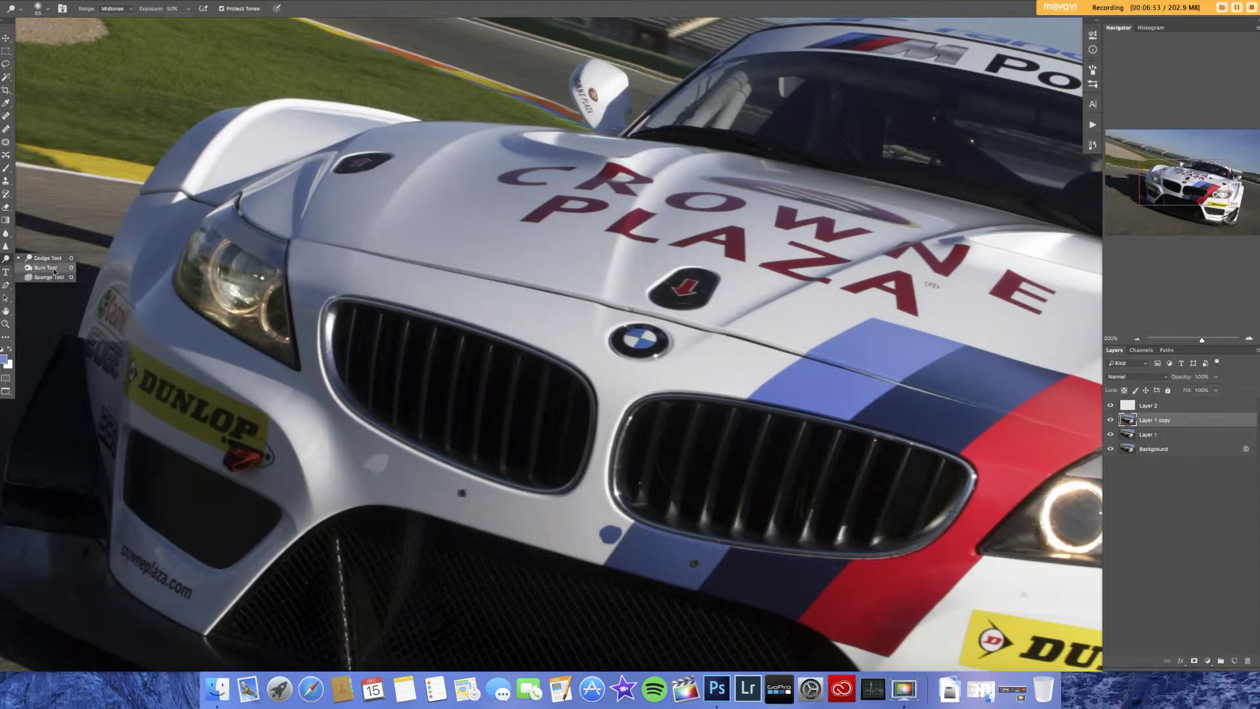
pyautogui.moveTo(54, 267); pyautogui.dragTo(57, 267)
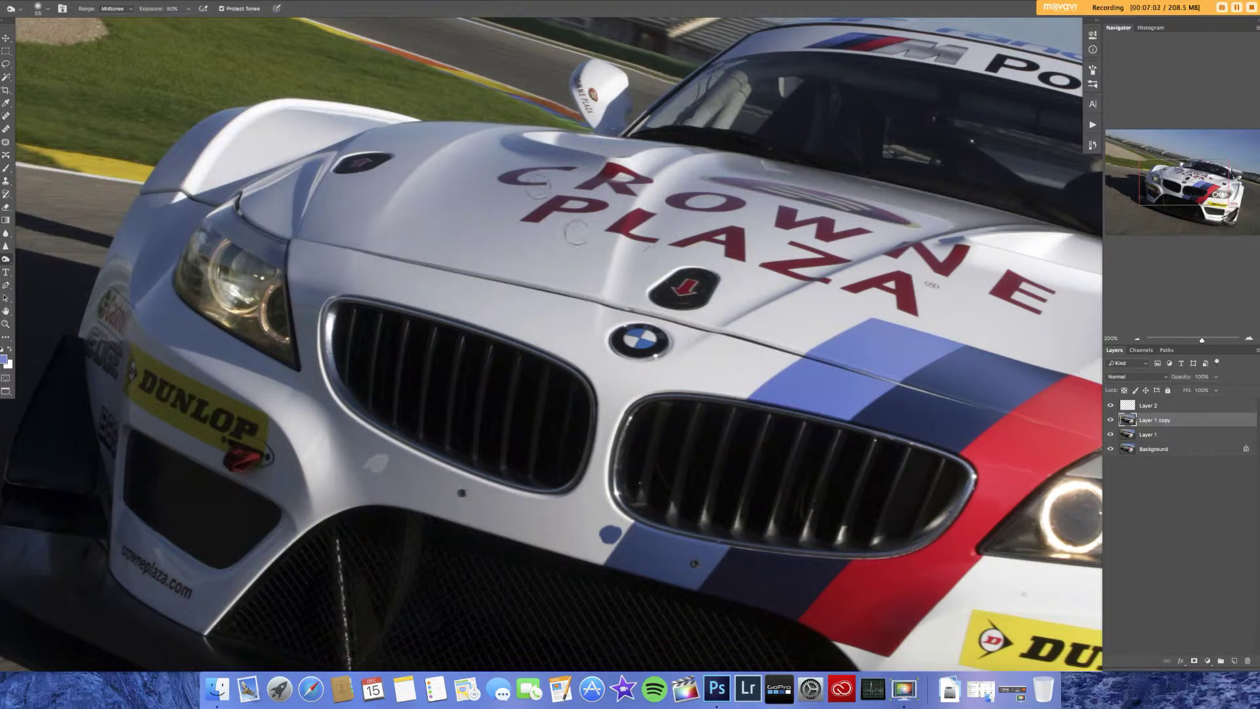
pyautogui.moveTo(561, 224)
pyautogui.mouseDown()
pyautogui.moveTo(512, 245)
pyautogui.moveTo(592, 203)
pyautogui.moveTo(491, 279)
pyautogui.mouseUp()
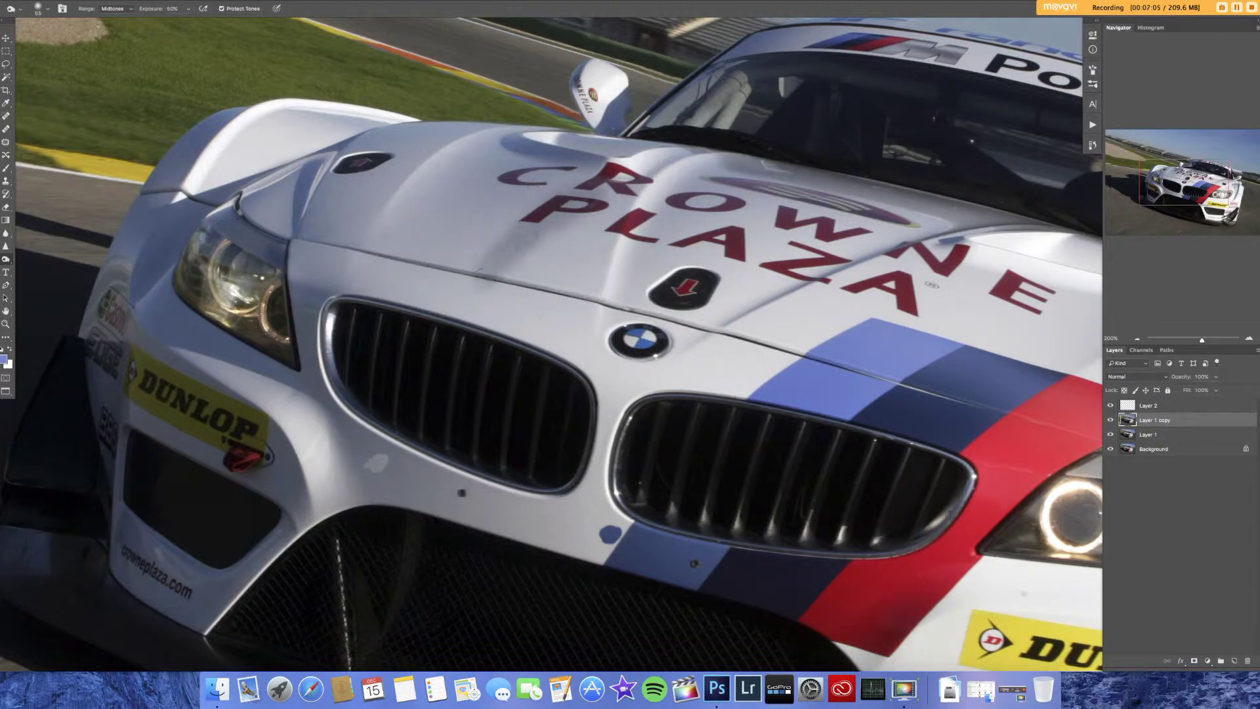
pyautogui.press('super+z')
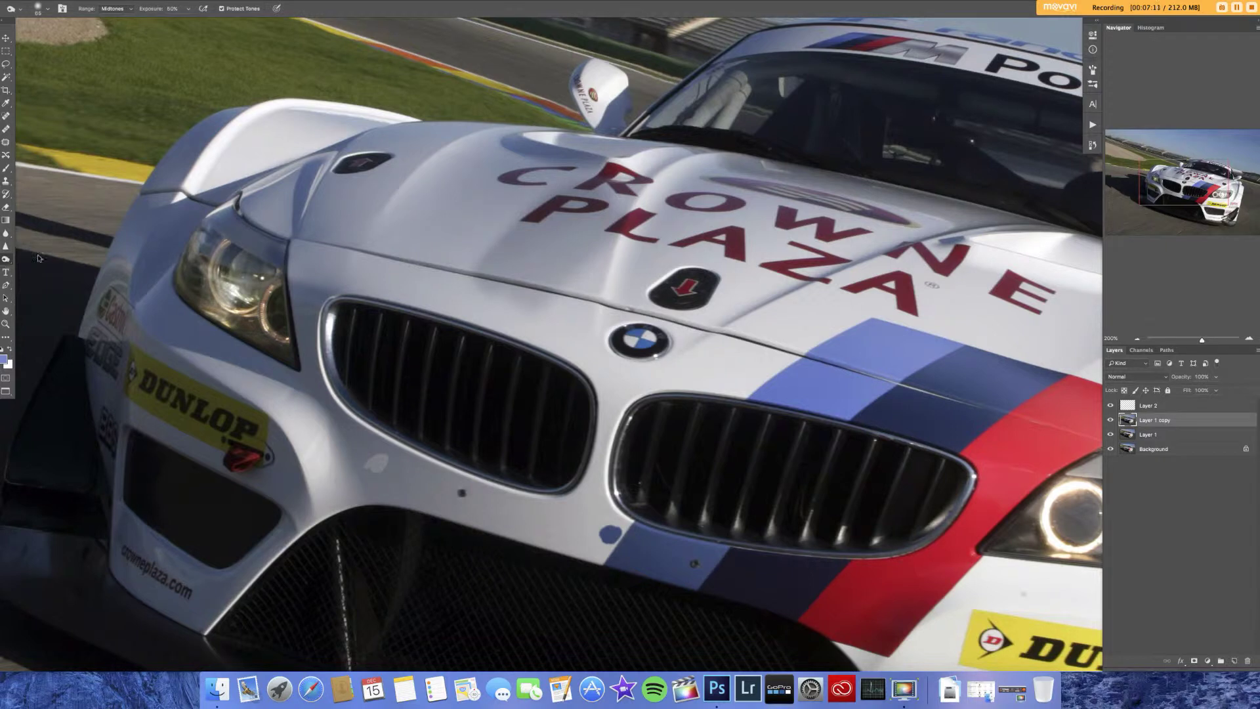
# Lighten the hood above the grille with the Dodge tool, and delete the Layer 1 copy layer
pyautogui.click(6, 260)
pyautogui.click(36, 257)
pyautogui.moveTo(604, 319)
pyautogui.mouseDown()
pyautogui.moveTo(605, 287)
pyautogui.moveTo(538, 306)
pyautogui.moveTo(593, 245)
pyautogui.moveTo(498, 256)
pyautogui.moveTo(516, 223)
pyautogui.moveTo(471, 266)
pyautogui.mouseUp()
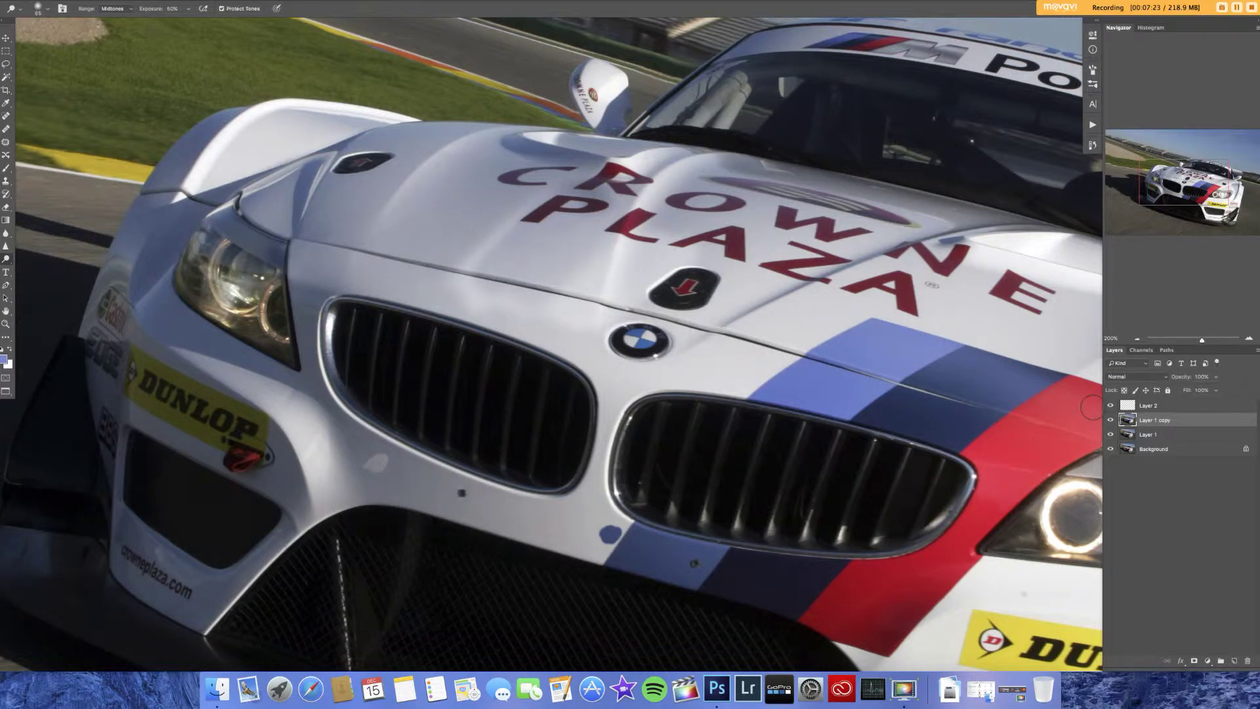
pyautogui.press('BackSpace')
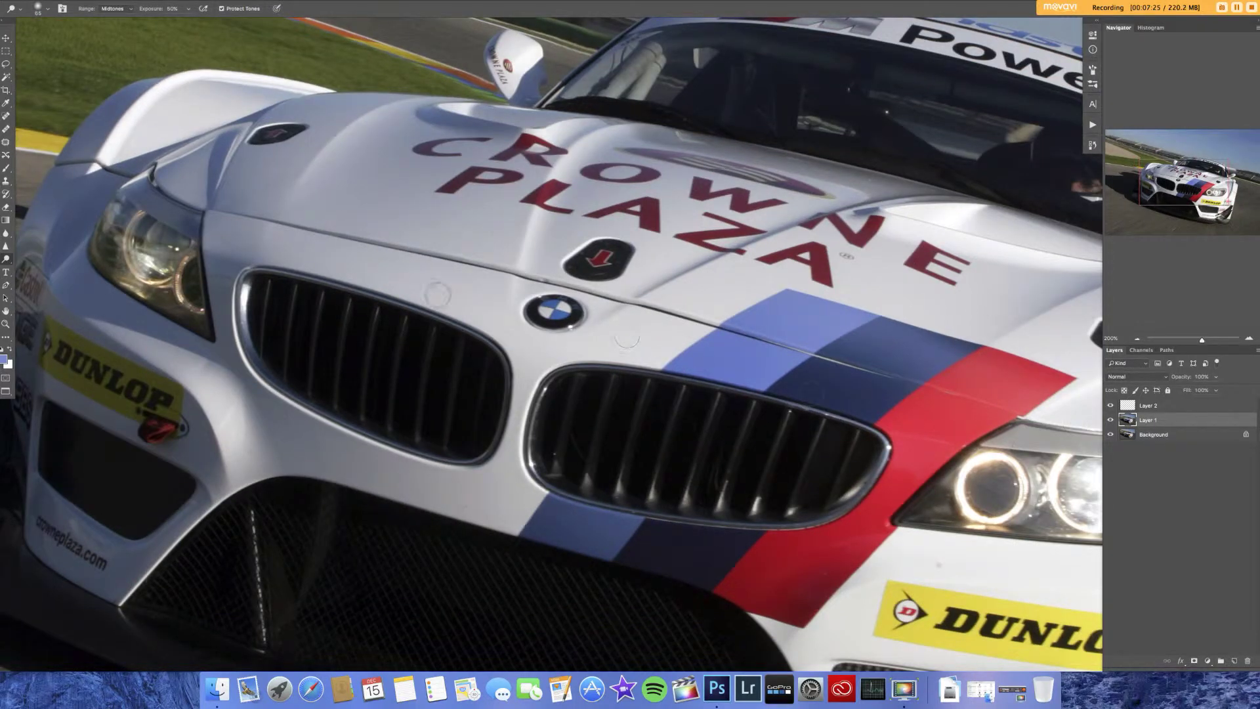
# Place a text line over the car's hood above Layer 2, enter the sample letters "gvcdhg", and delete them again
pyautogui.click(1163, 408)
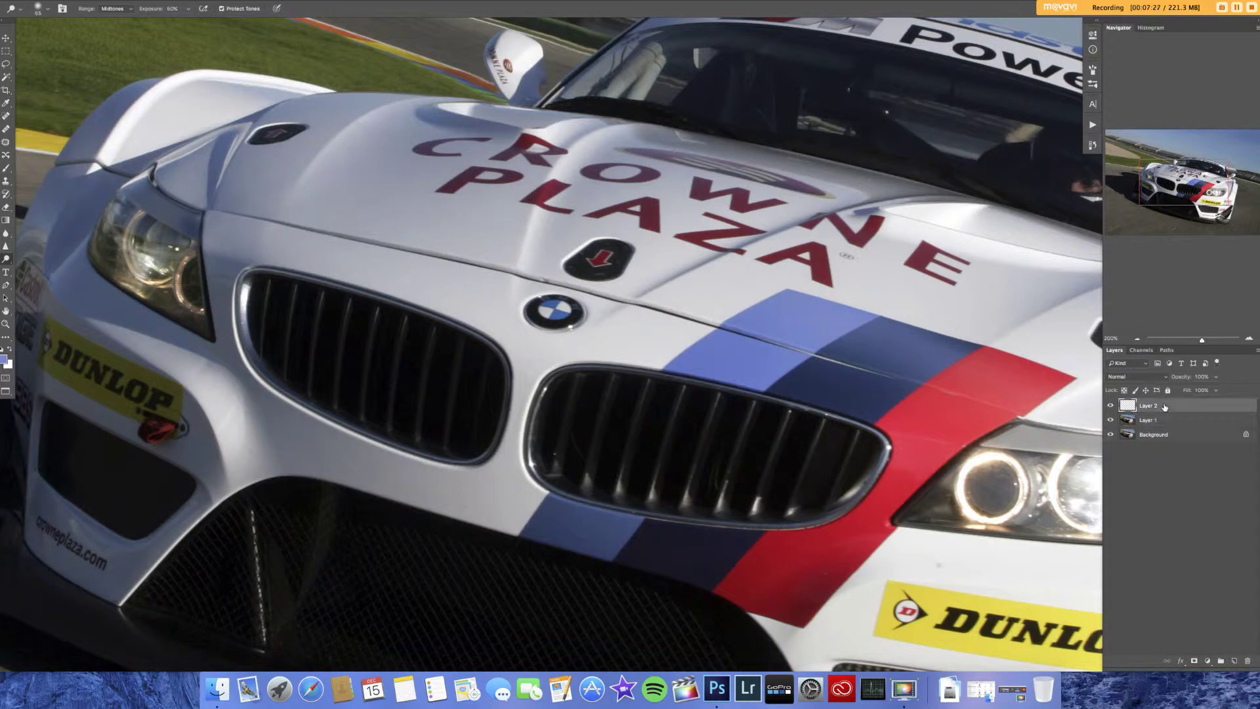
pyautogui.click(7, 273)
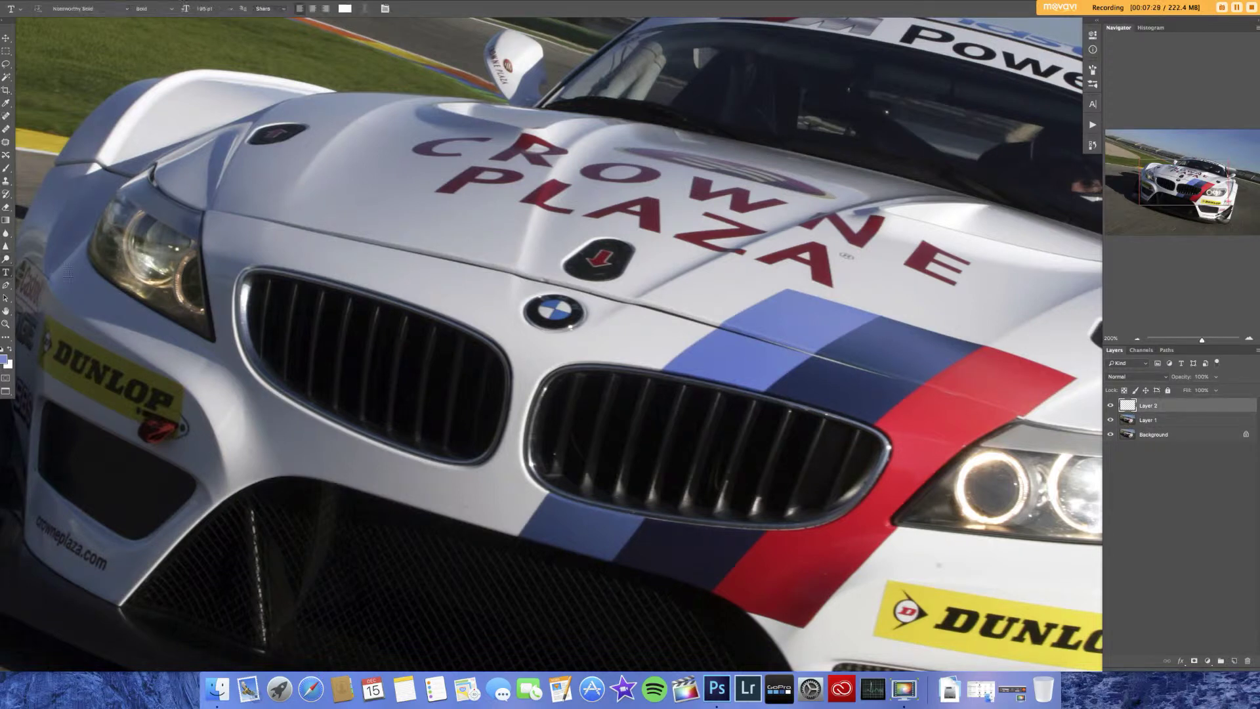
pyautogui.click(466, 258)
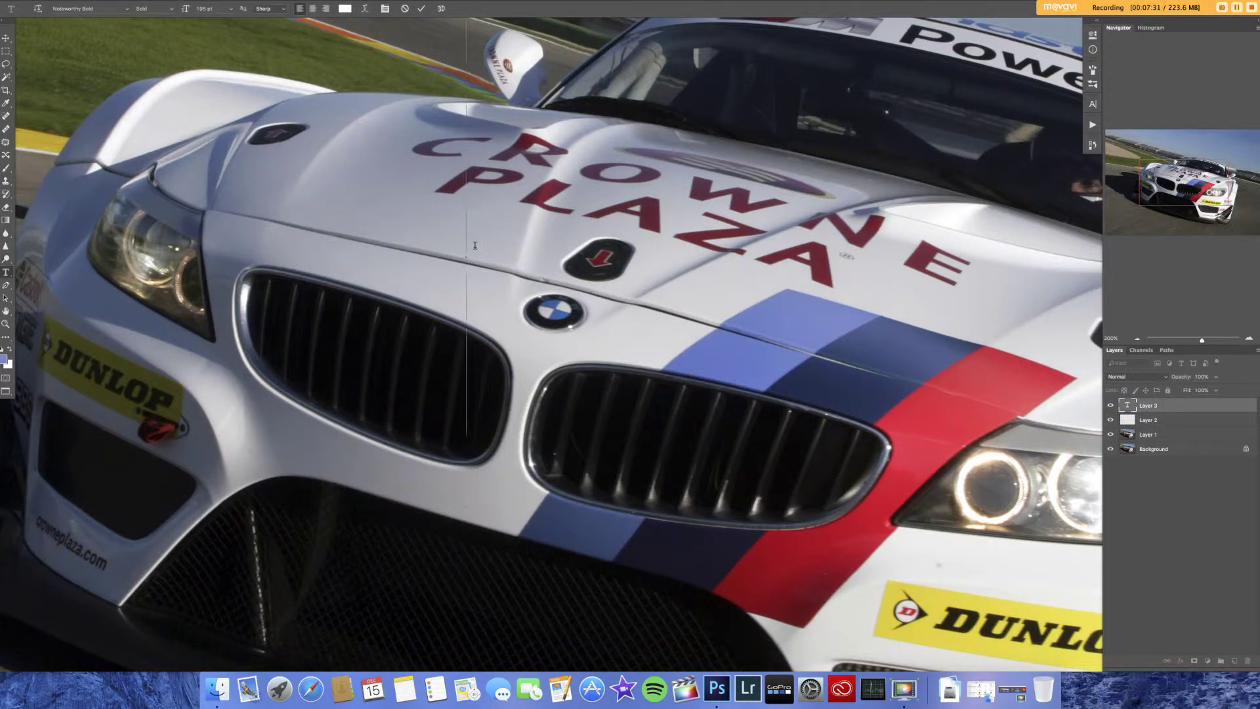
pyautogui.write('gvcdhg')
pyautogui.press('BackSpace')
pyautogui.press('BackSpace')
pyautogui.press('BackSpace')
pyautogui.press('BackSpace')
pyautogui.press('BackSpace')
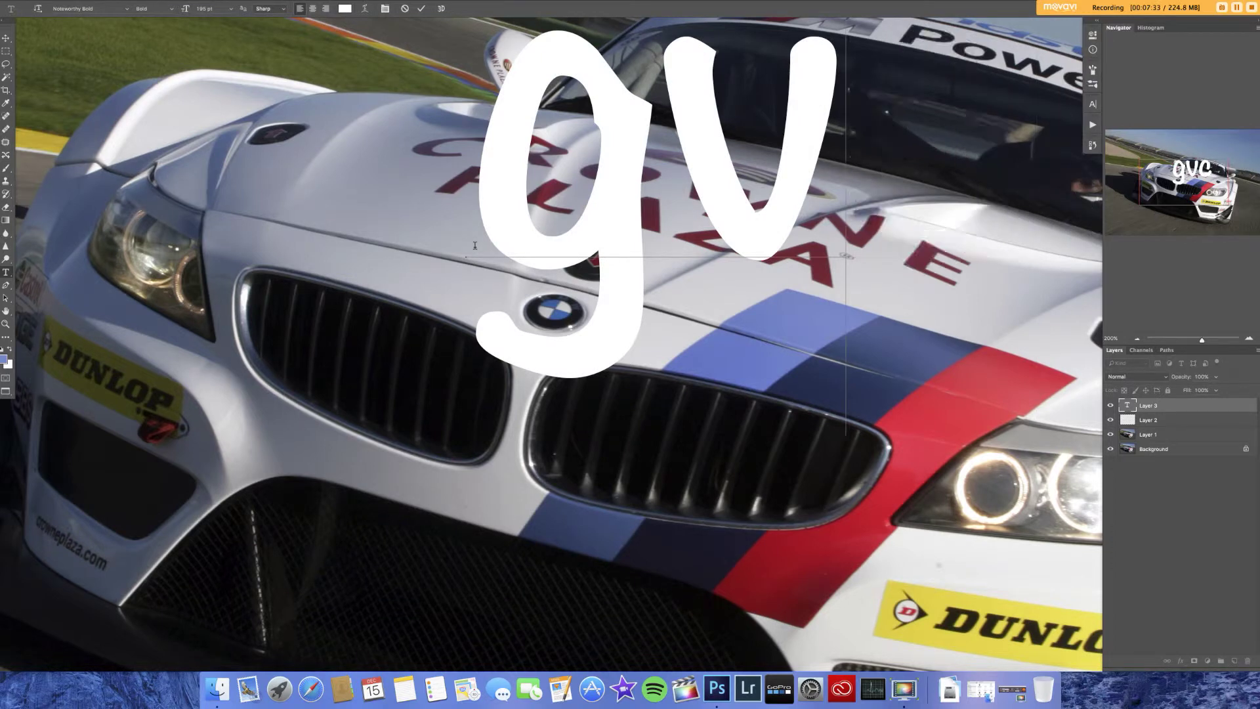
pyautogui.press('BackSpace')
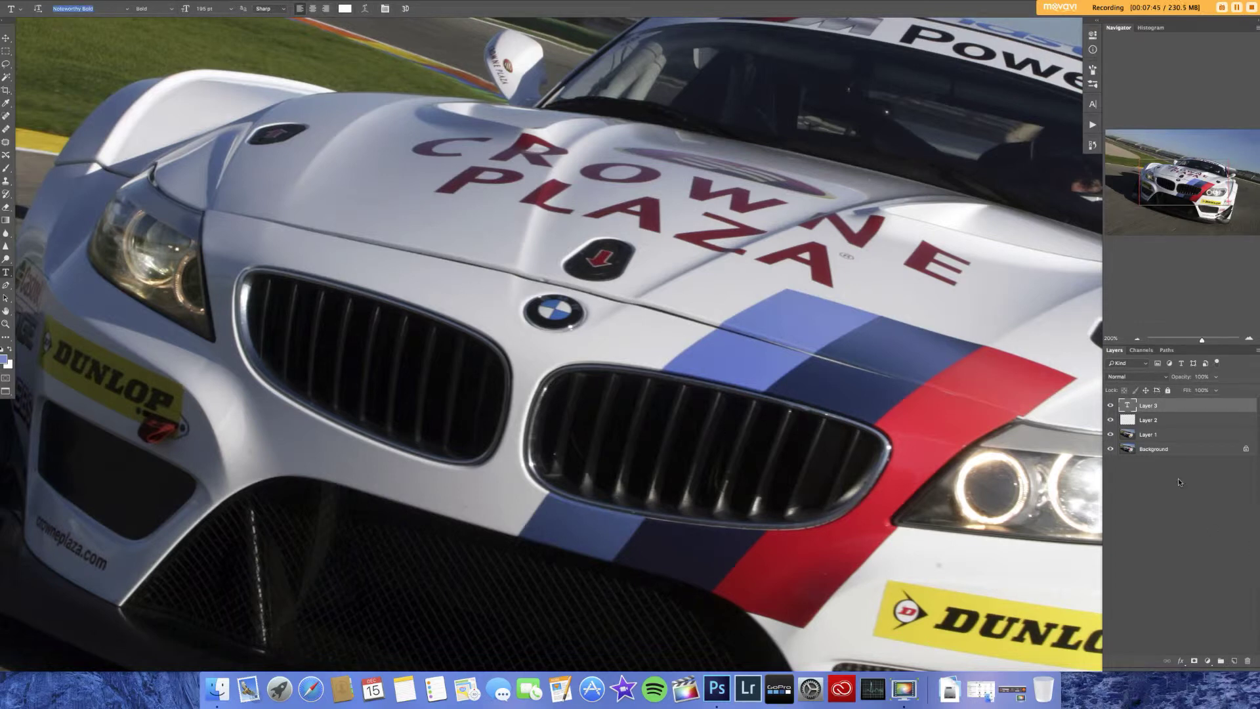
# Delete the empty text layer above Layer 2
pyautogui.moveTo(1150, 406); pyautogui.dragTo(1246, 660)
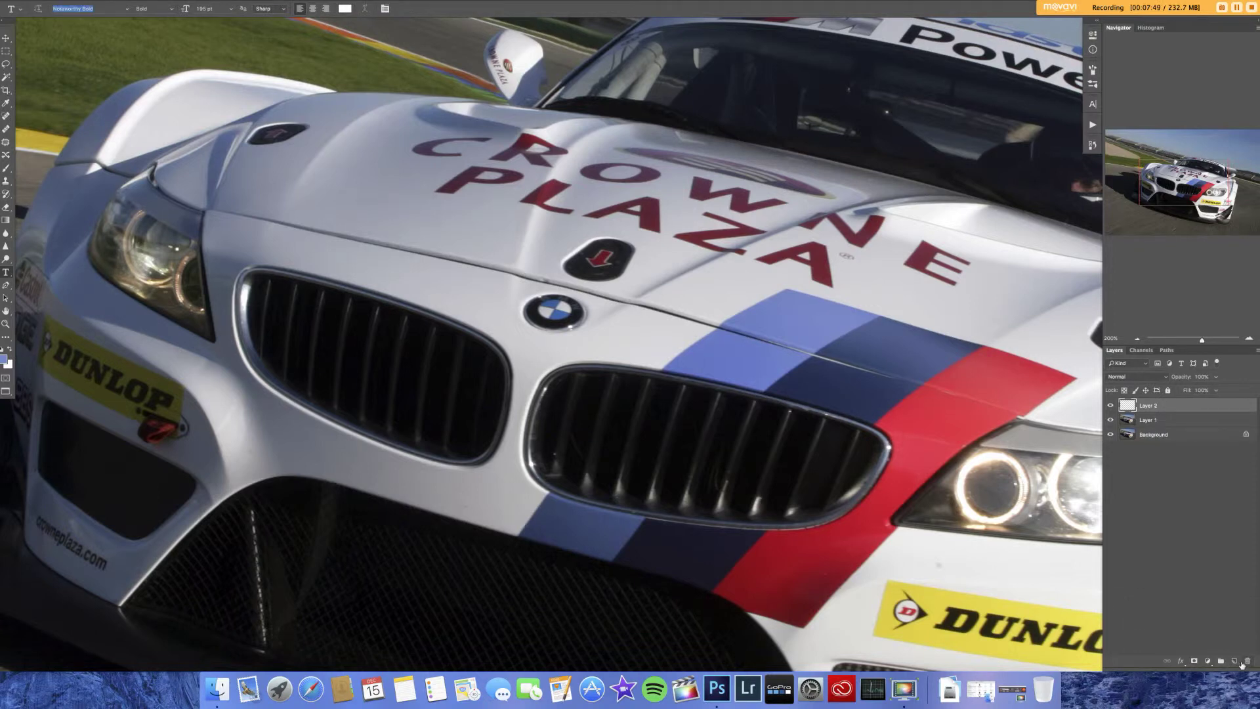
# Trace a closed path with the Pen tool around the car's grille beside the blue and red stripes
pyautogui.click(6, 286)
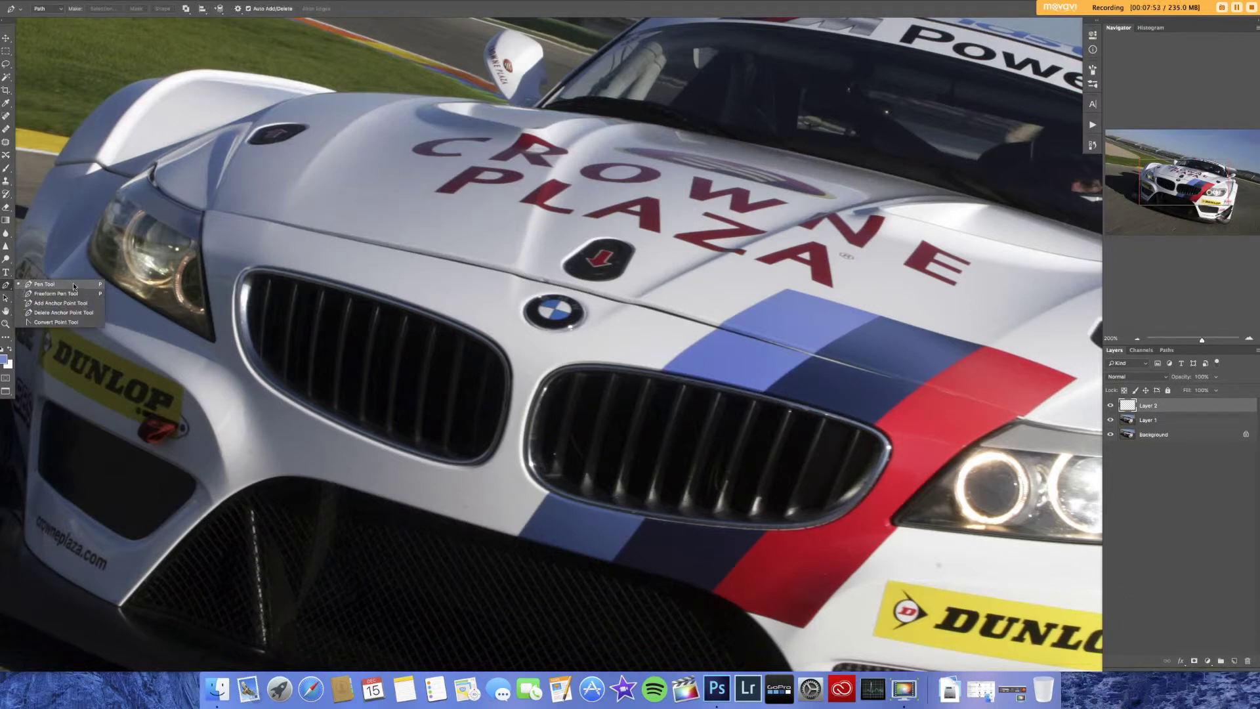
pyautogui.click(74, 285)
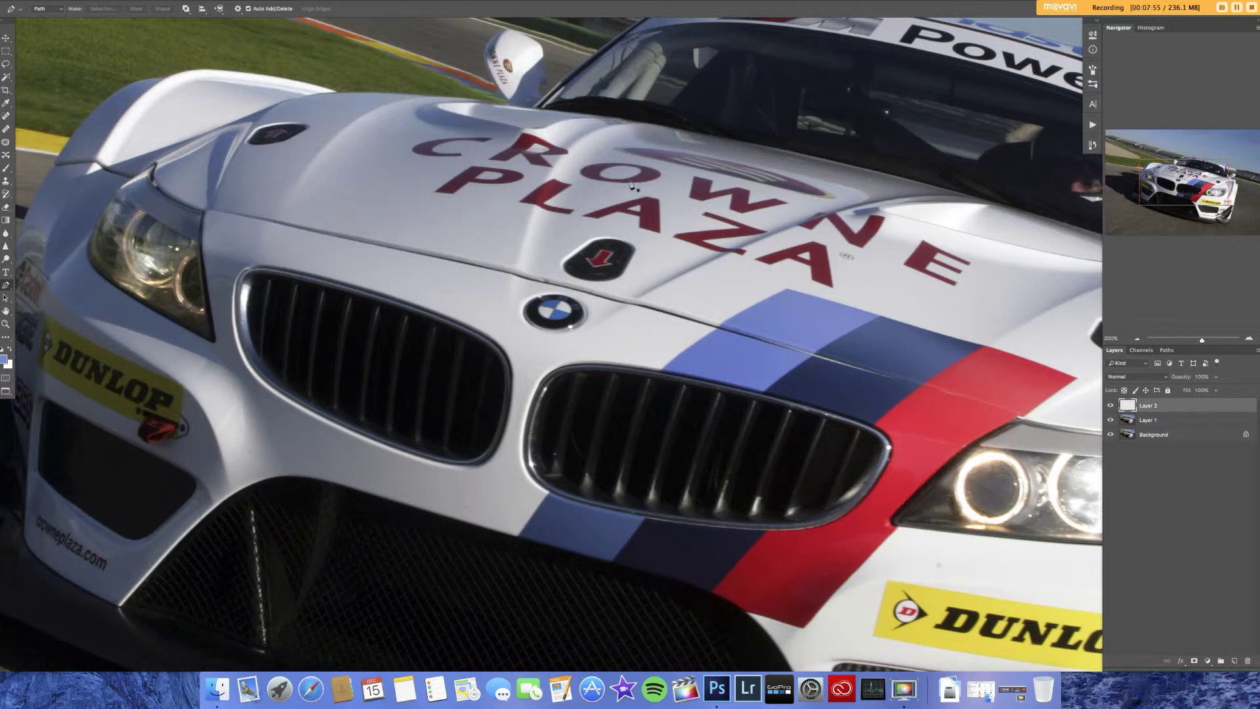
pyautogui.moveTo(755, 436); pyautogui.dragTo(631, 366)
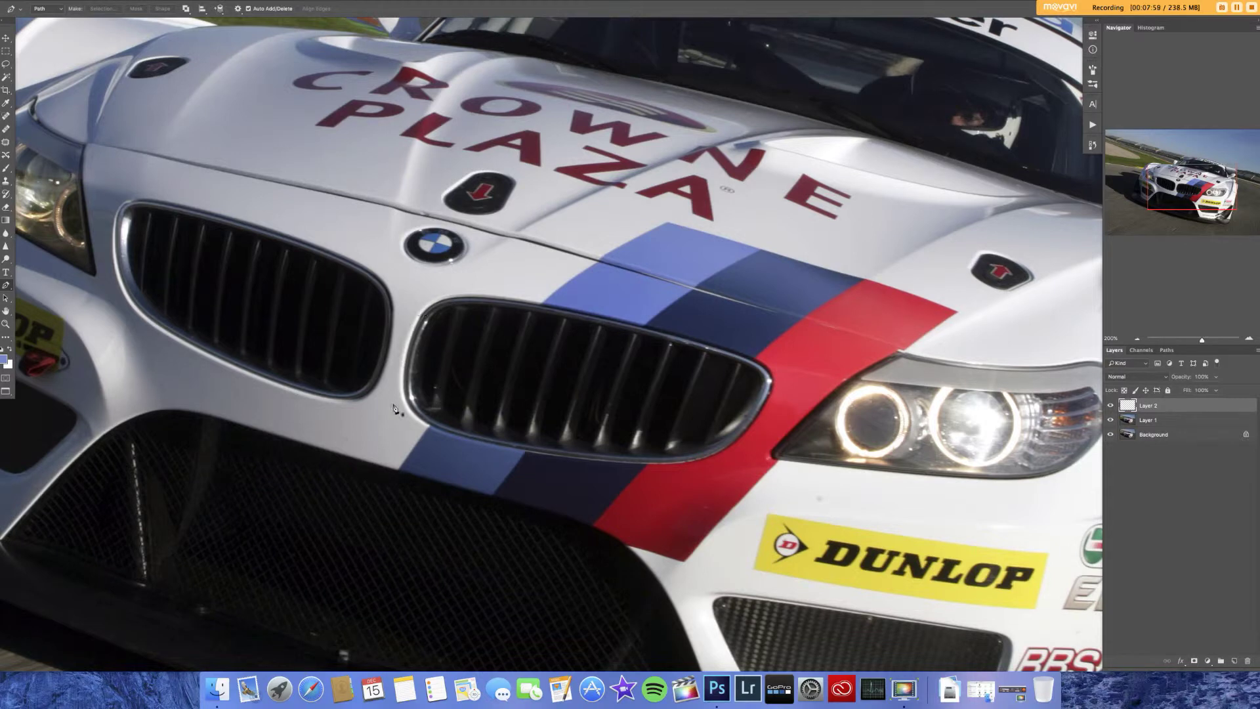
pyautogui.click(479, 298)
pyautogui.moveTo(412, 330)
pyautogui.mouseDown()
pyautogui.moveTo(393, 375)
pyautogui.moveTo(413, 339)
pyautogui.mouseUp()
pyautogui.moveTo(618, 458); pyautogui.dragTo(645, 464)
pyautogui.click(654, 330)
pyautogui.click(432, 296)
# Convert the grille path into a new anti-aliased selection
pyautogui.rightClick(653, 385)
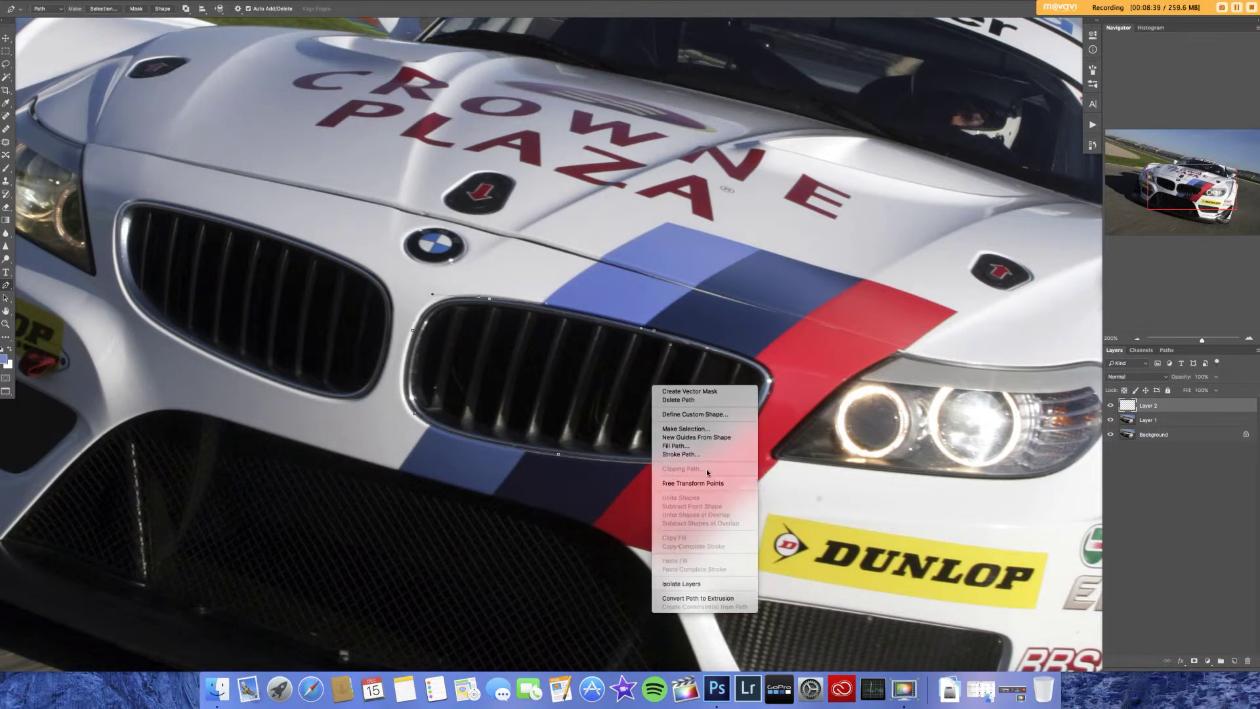
pyautogui.click(700, 430)
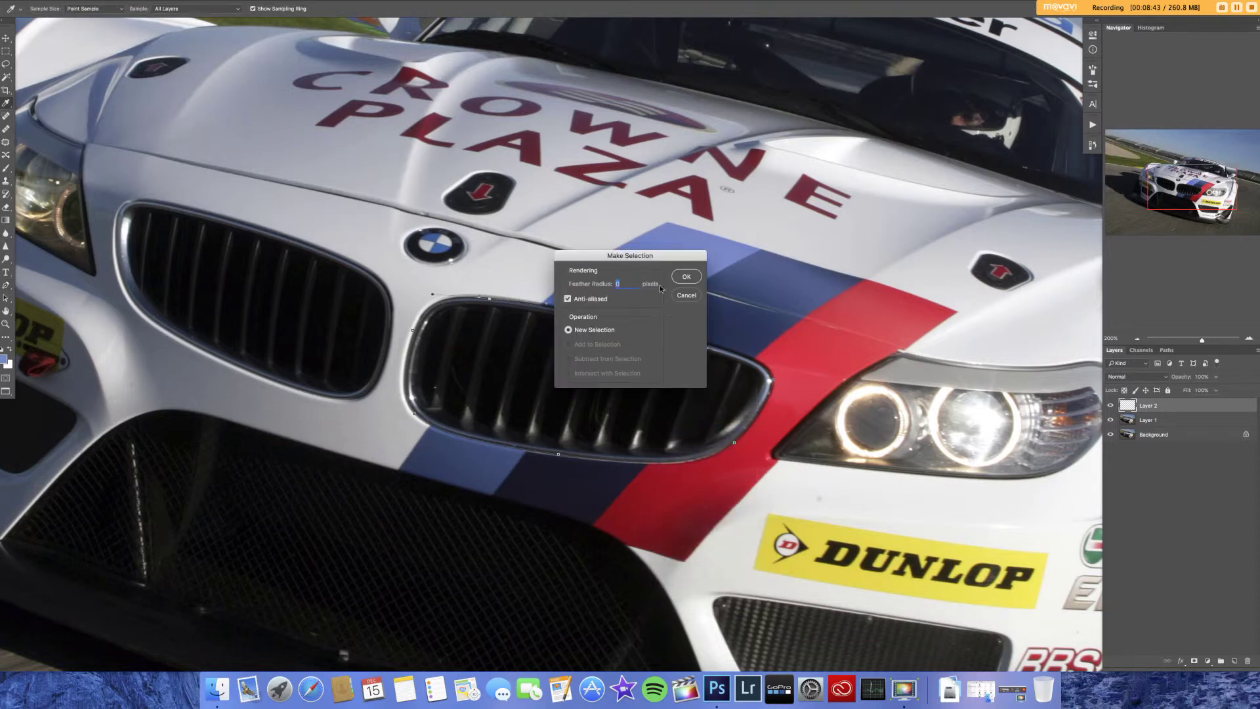
pyautogui.click(686, 276)
# Copy the selected grille from Layer 1 to a new layer and show only that layer
pyautogui.click(1190, 423)
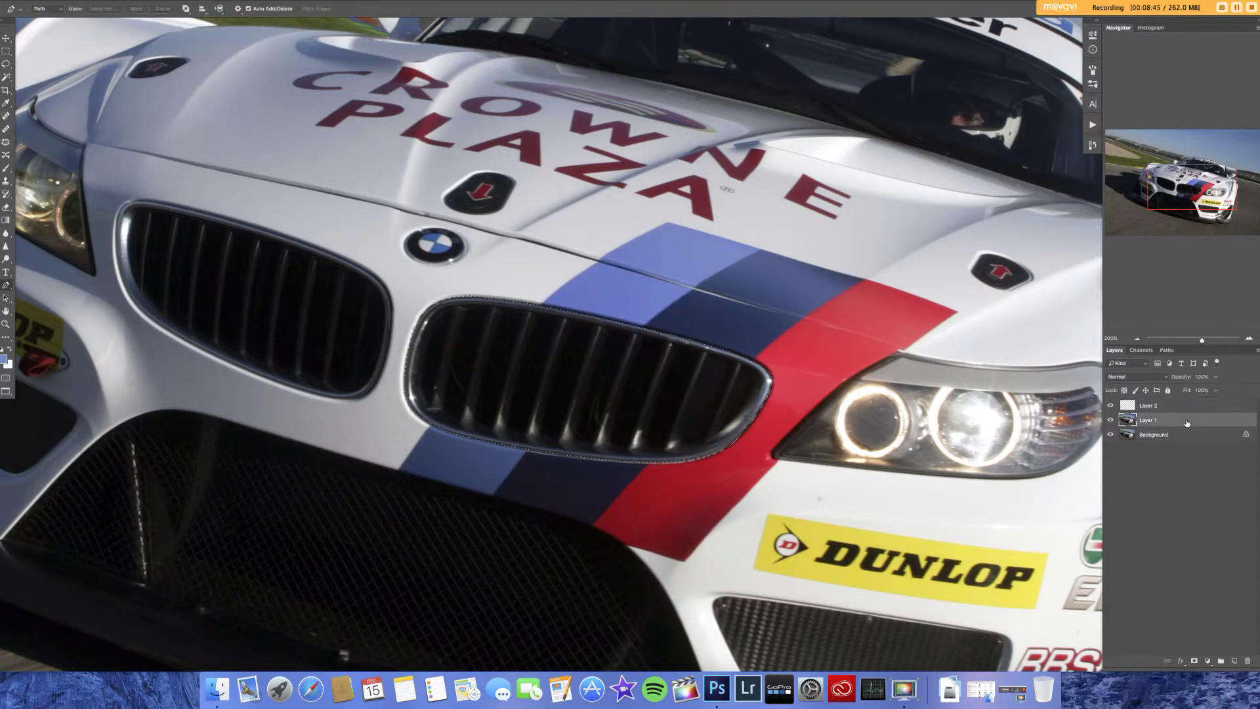
pyautogui.press('super+j')
pyautogui.keyDown('alt'); pyautogui.click(1111, 420); pyautogui.keyUp('alt')
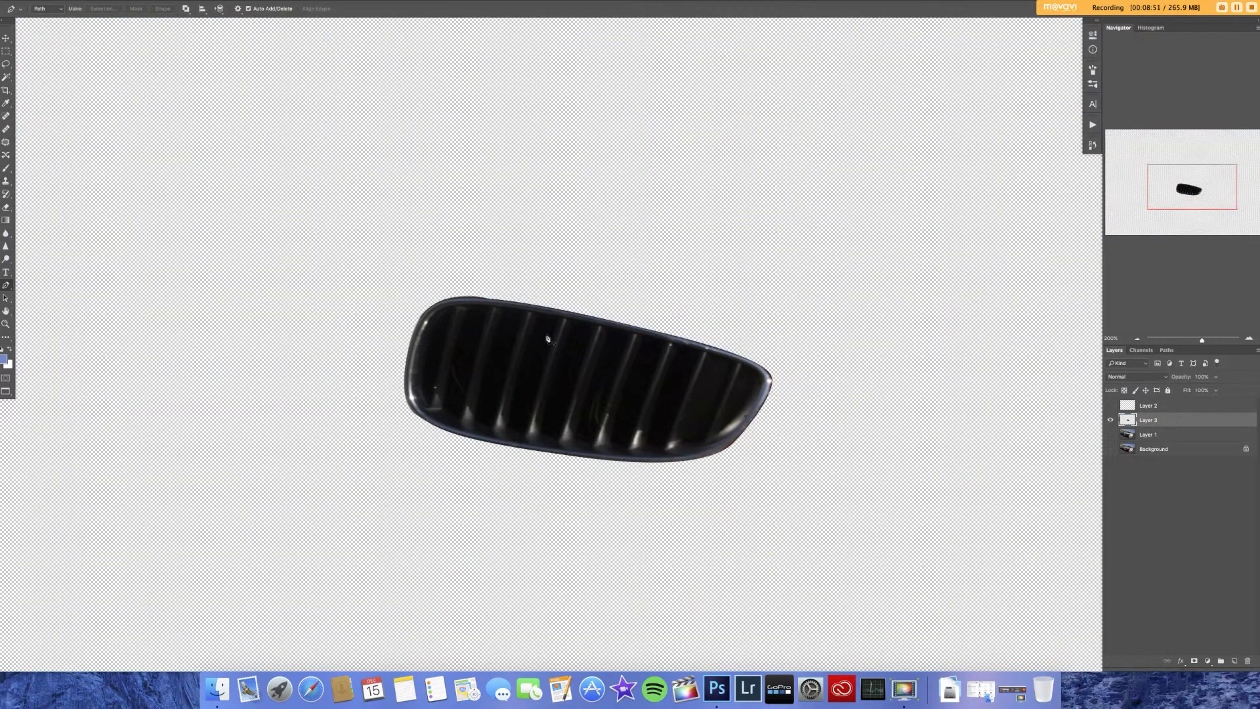
# Move the grille cutout slightly up and to the right, and examine its edges up close
pyautogui.press('v')
pyautogui.moveTo(576, 407); pyautogui.dragTo(674, 362)
pyautogui.scroll(3, 652, 381)
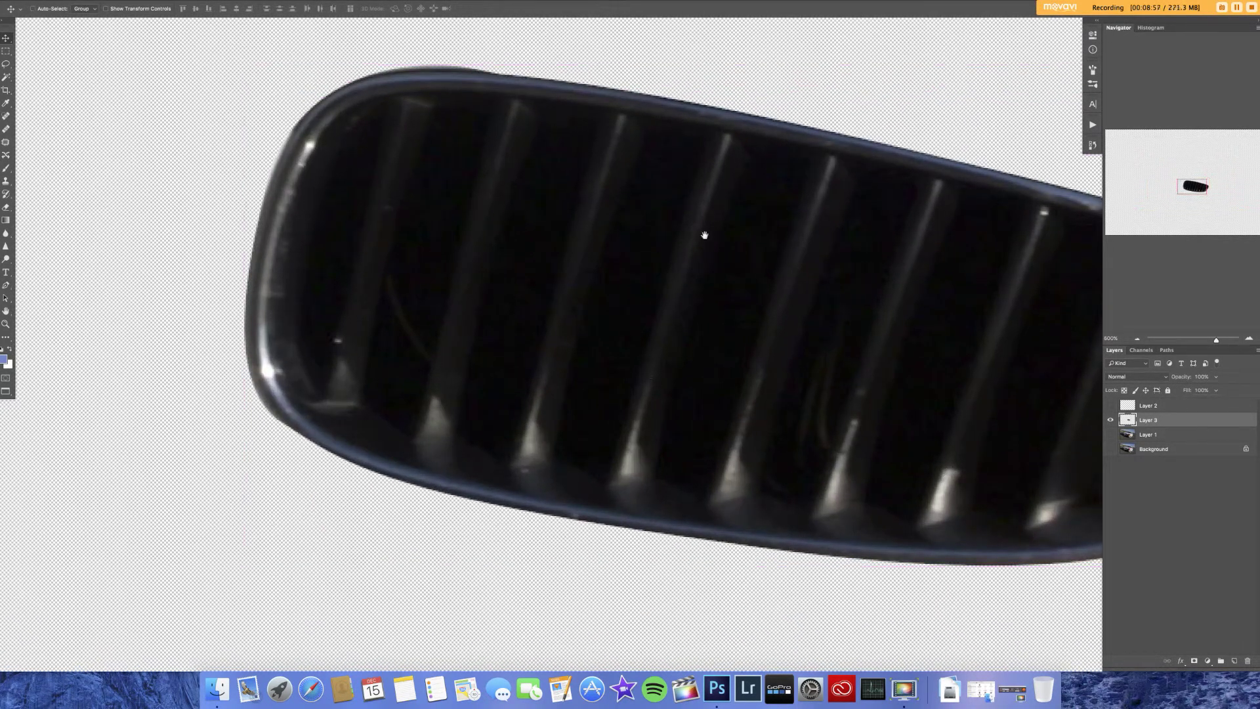
pyautogui.hscroll(10, 600, 237)
pyautogui.hscroll(-10, 460, 282)
pyautogui.hscroll(7, 667, 164)
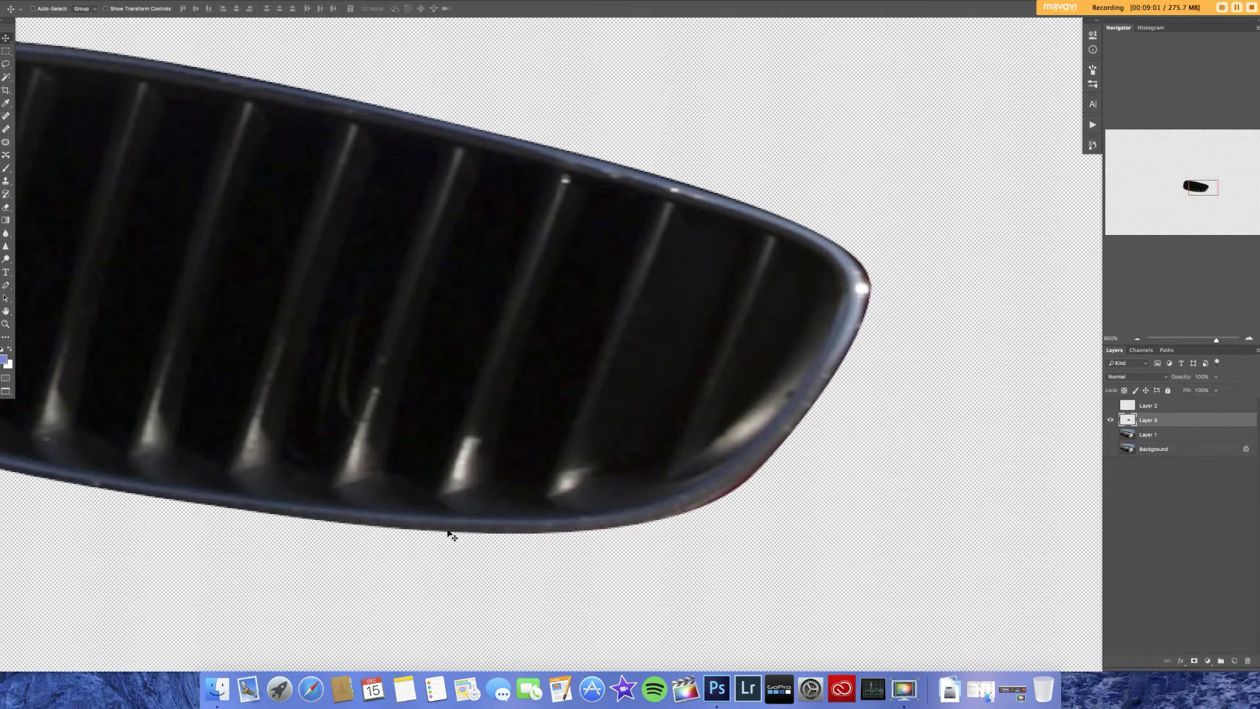
pyautogui.hscroll(-8, 841, 418)
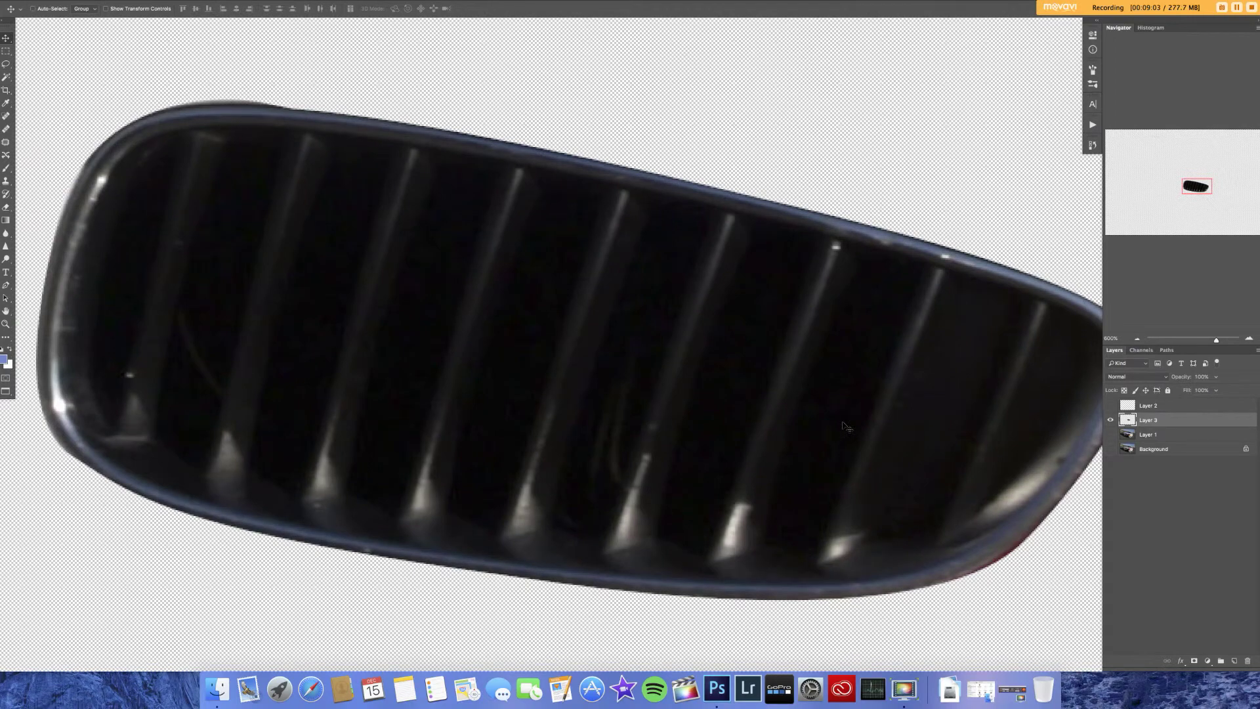
pyautogui.scroll(-5, 845, 426)
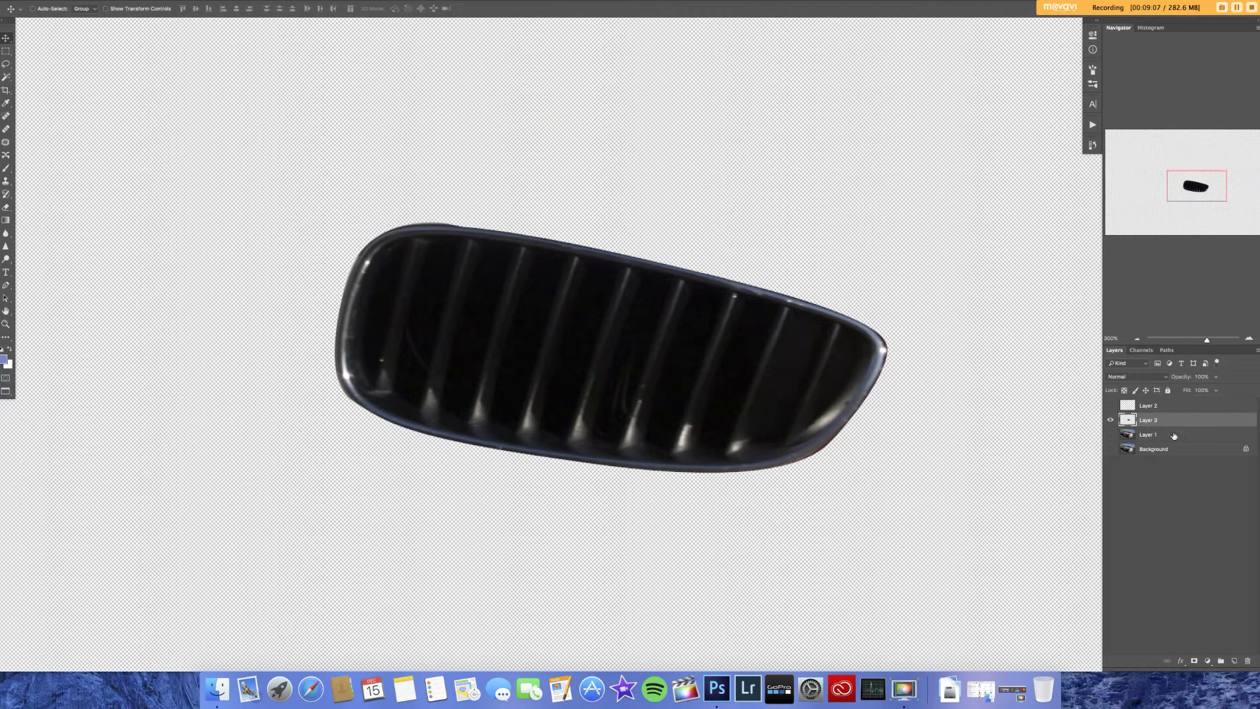
# Delete the grille cutout layer and make Layer 1 and Background visible again
pyautogui.press('Delete')
pyautogui.click(1110, 420)
pyautogui.click(1110, 435)
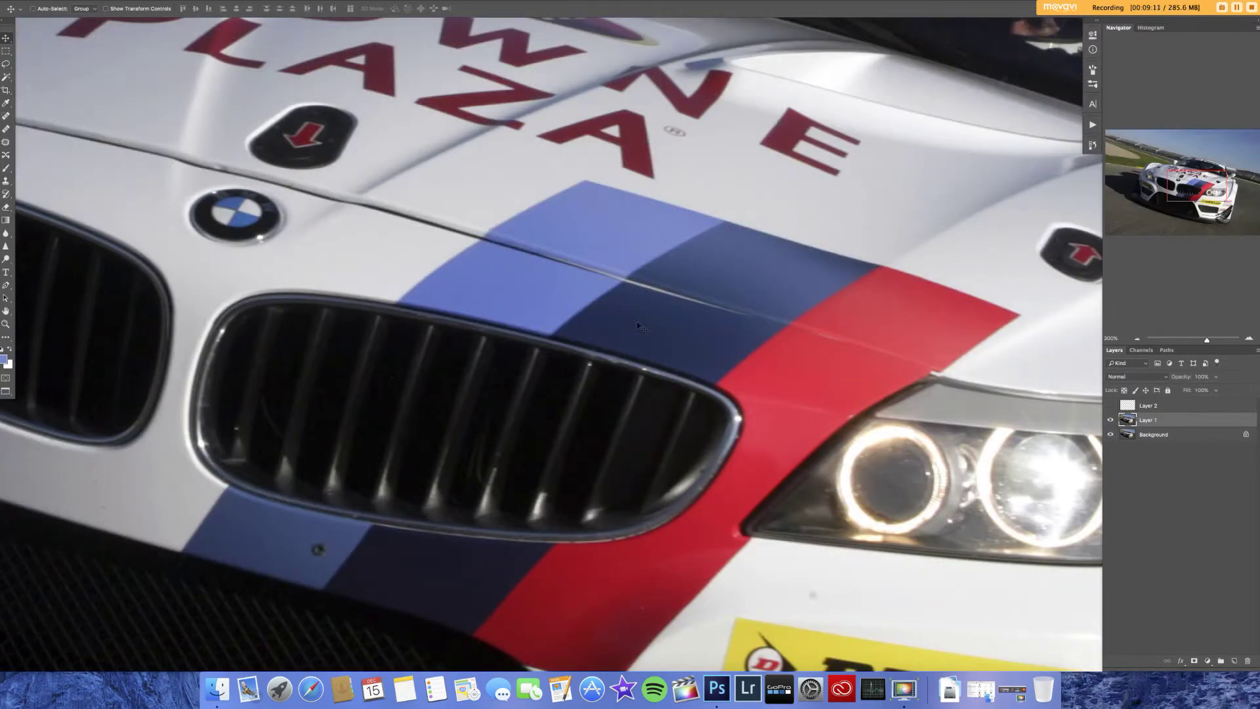
# Activate the Path Selection tool, and move around the photo with the Hand tool out to the full image
pyautogui.click(9, 299)
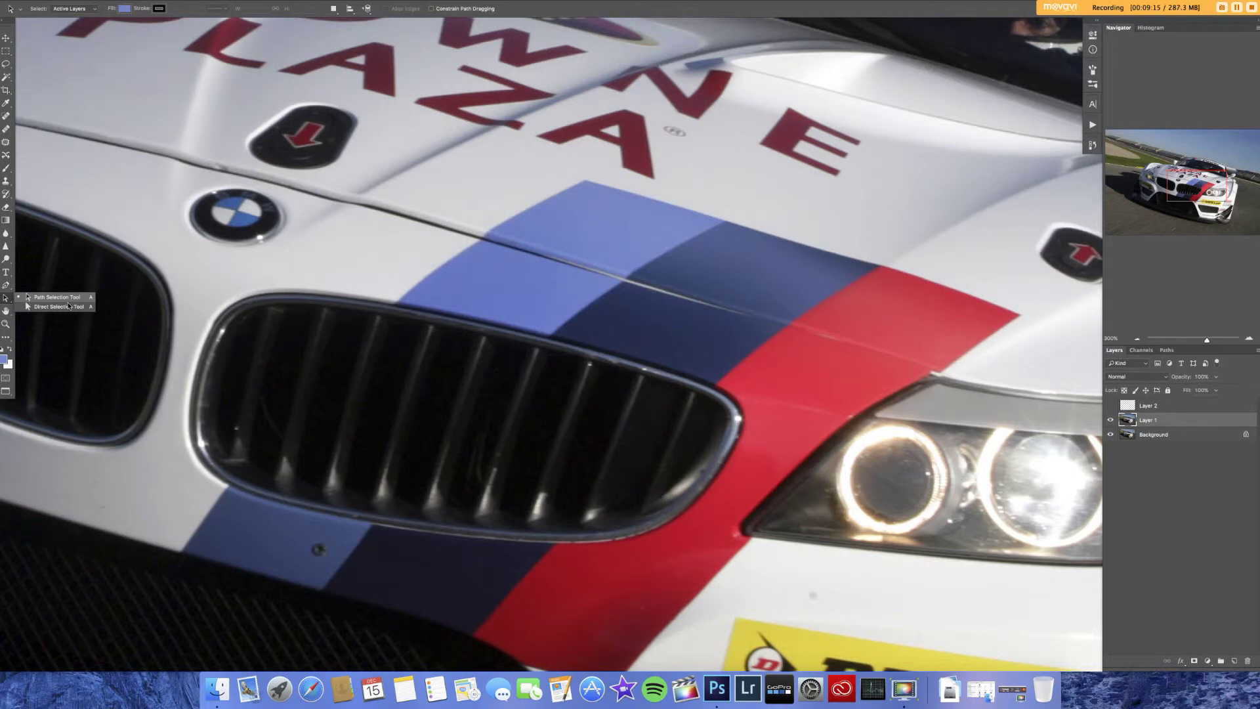
pyautogui.click(56, 297)
pyautogui.click(9, 312)
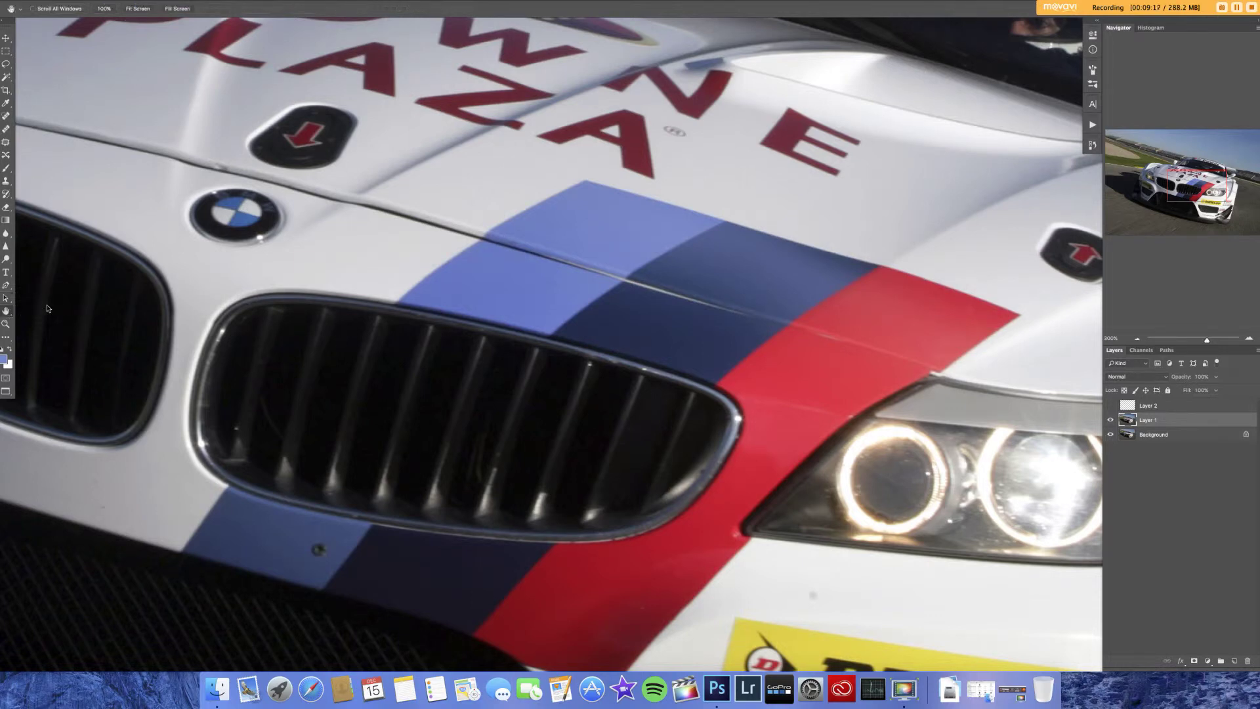
pyautogui.moveTo(506, 283); pyautogui.dragTo(572, 302)
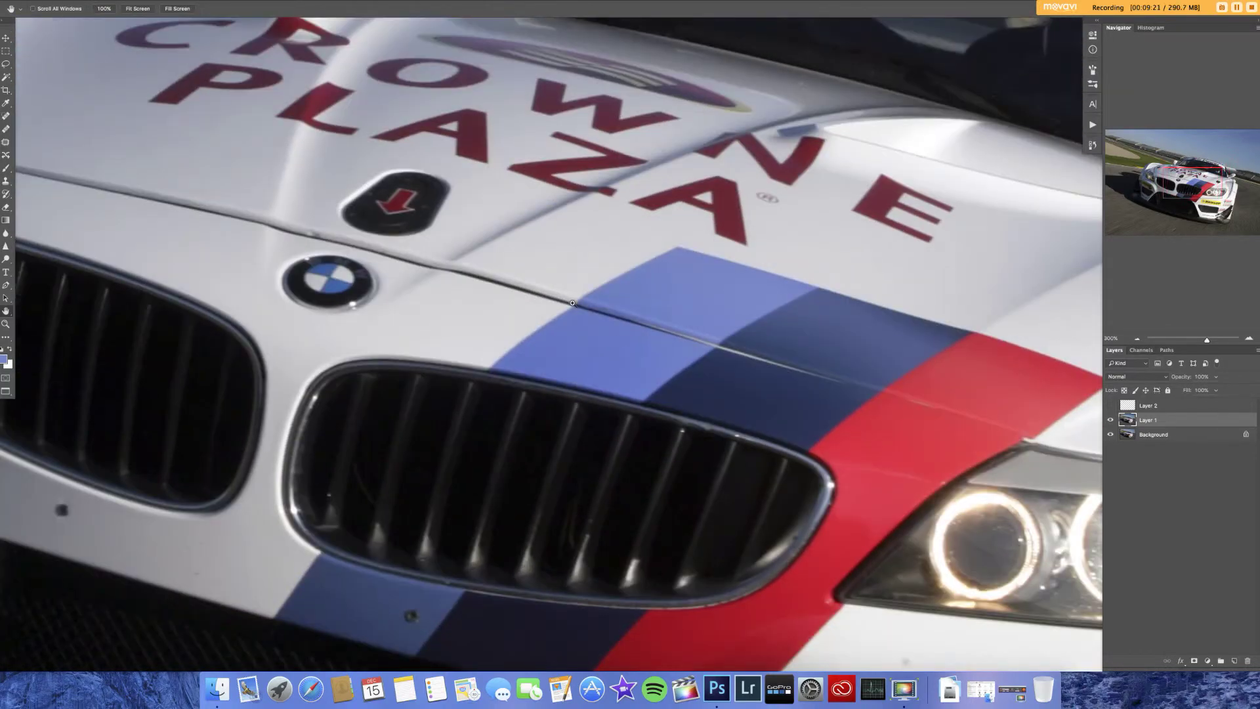
pyautogui.scroll(-5, 572, 303)
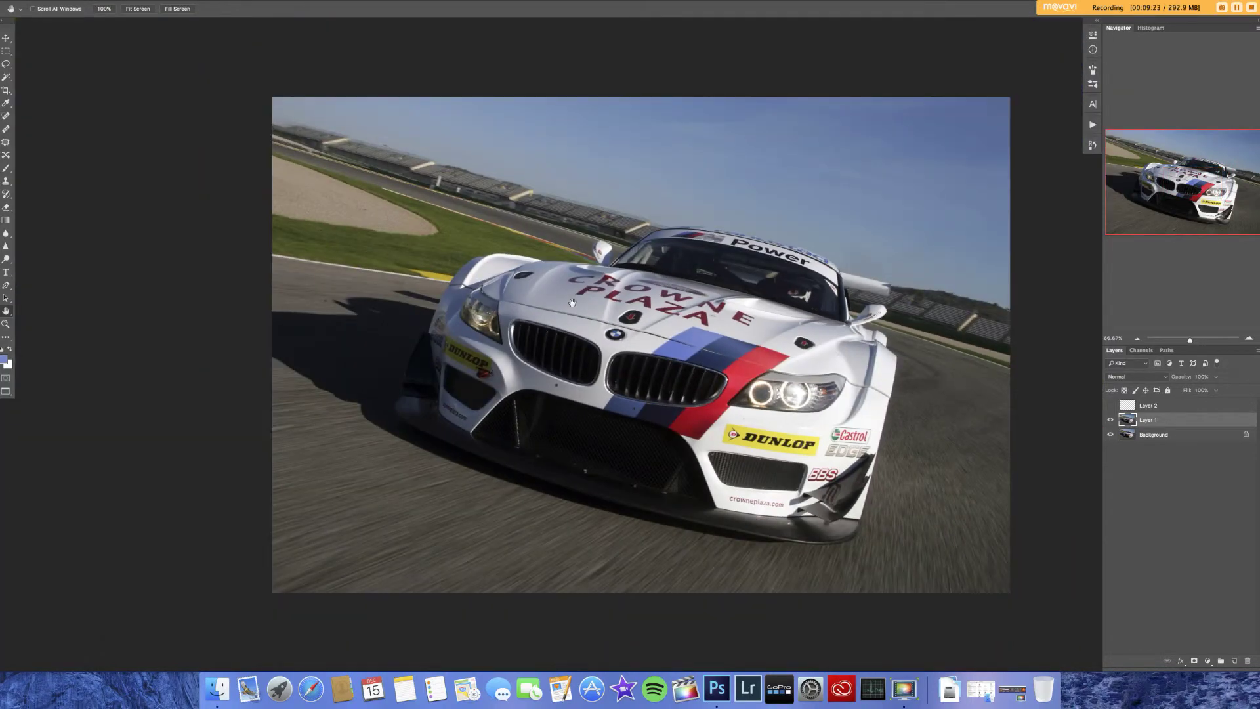
# With the Brush tool active, pan and zoom around the car without painting, and return to the full photo
pyautogui.press('b')
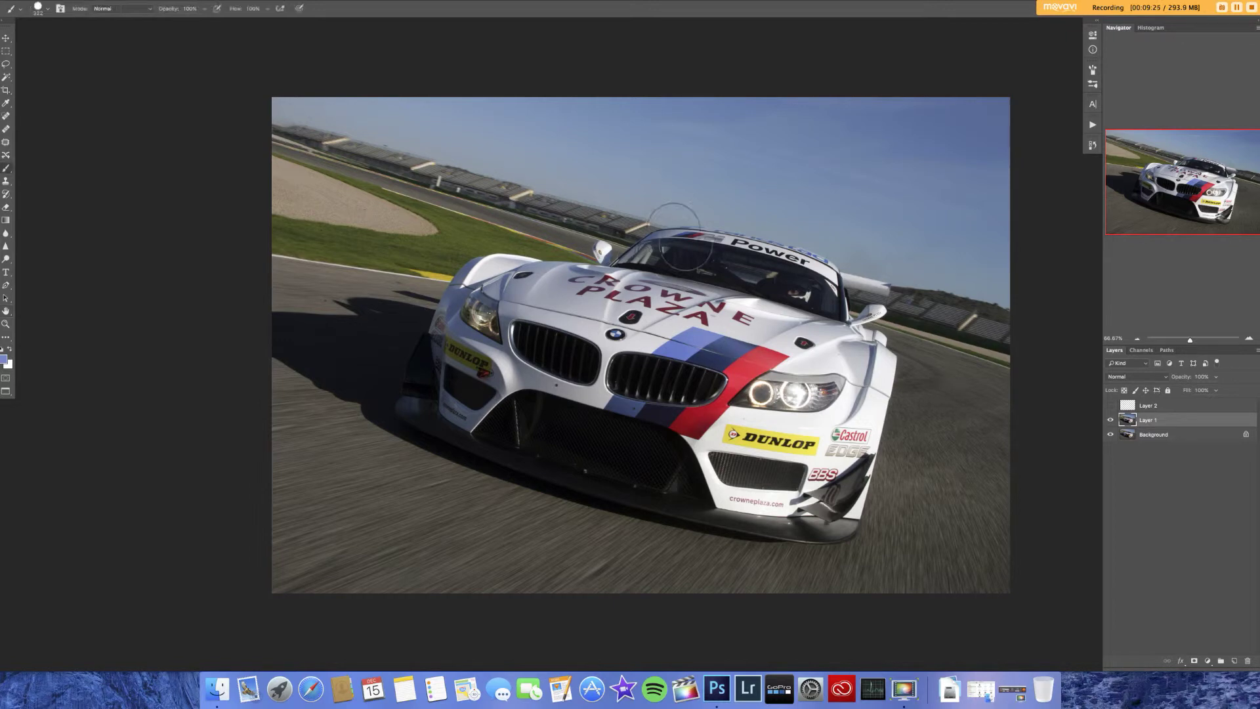
pyautogui.moveTo(690, 290); pyautogui.dragTo(587, 280)
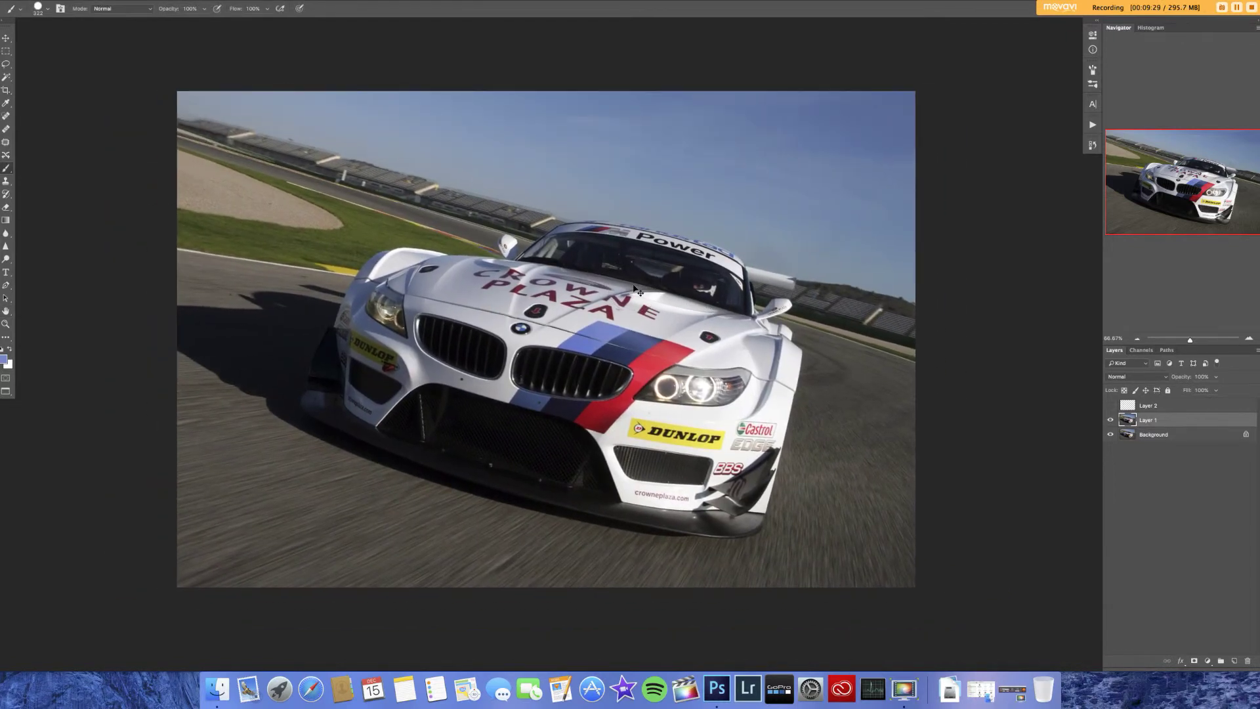
pyautogui.press('super+plus')
pyautogui.press('super+plus')
pyautogui.press('super+plus')
pyautogui.moveTo(701, 360); pyautogui.dragTo(471, 426)
pyautogui.moveTo(958, 161); pyautogui.dragTo(973, 233)
pyautogui.scroll(-5, 974, 235)
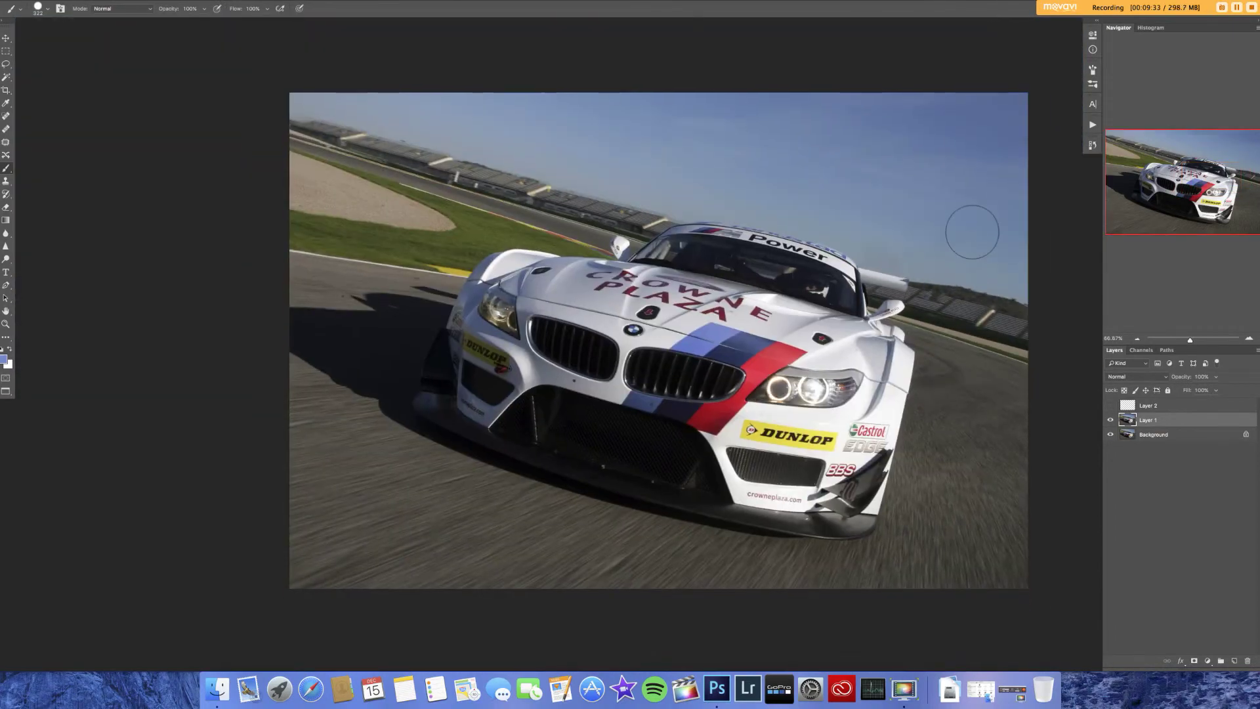
# Magnify the grille beside the unlit headlight to 300% with the Zoom tool, and return to the full photo
pyautogui.click(6, 324)
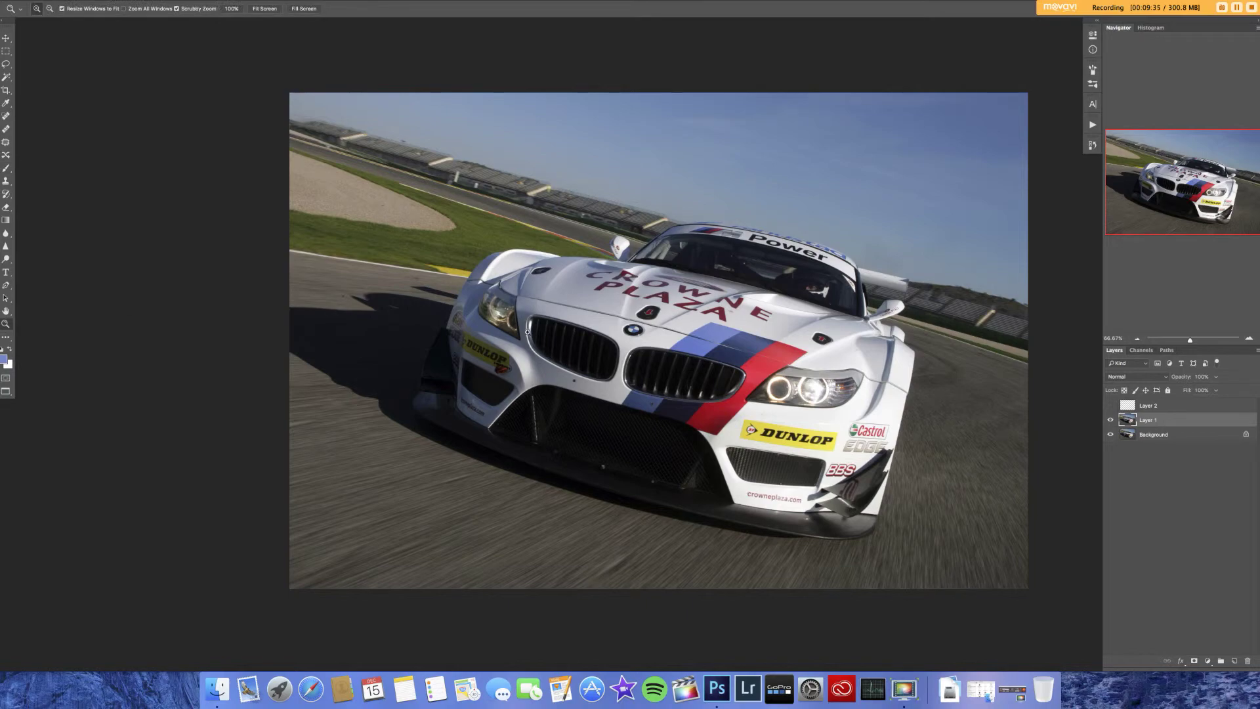
pyautogui.click(577, 337)
pyautogui.click(577, 337)
pyautogui.click(577, 338)
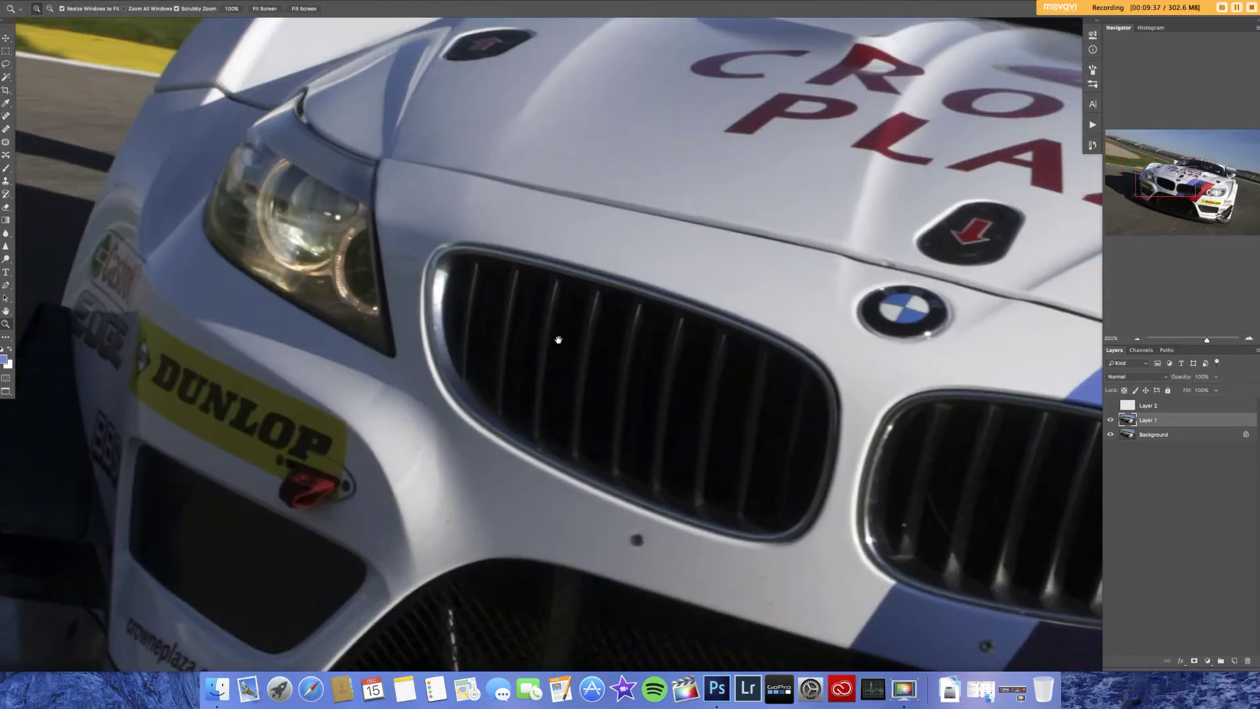
pyautogui.moveTo(602, 332); pyautogui.dragTo(421, 341)
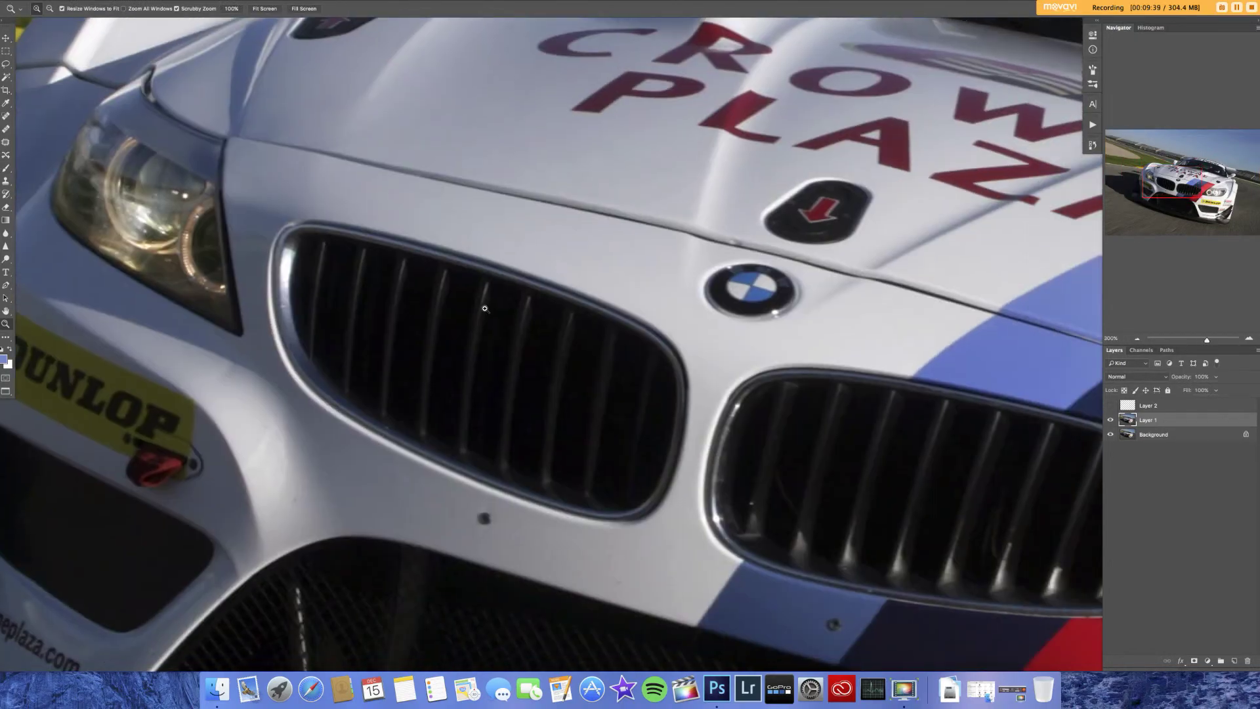
pyautogui.press('super+0')
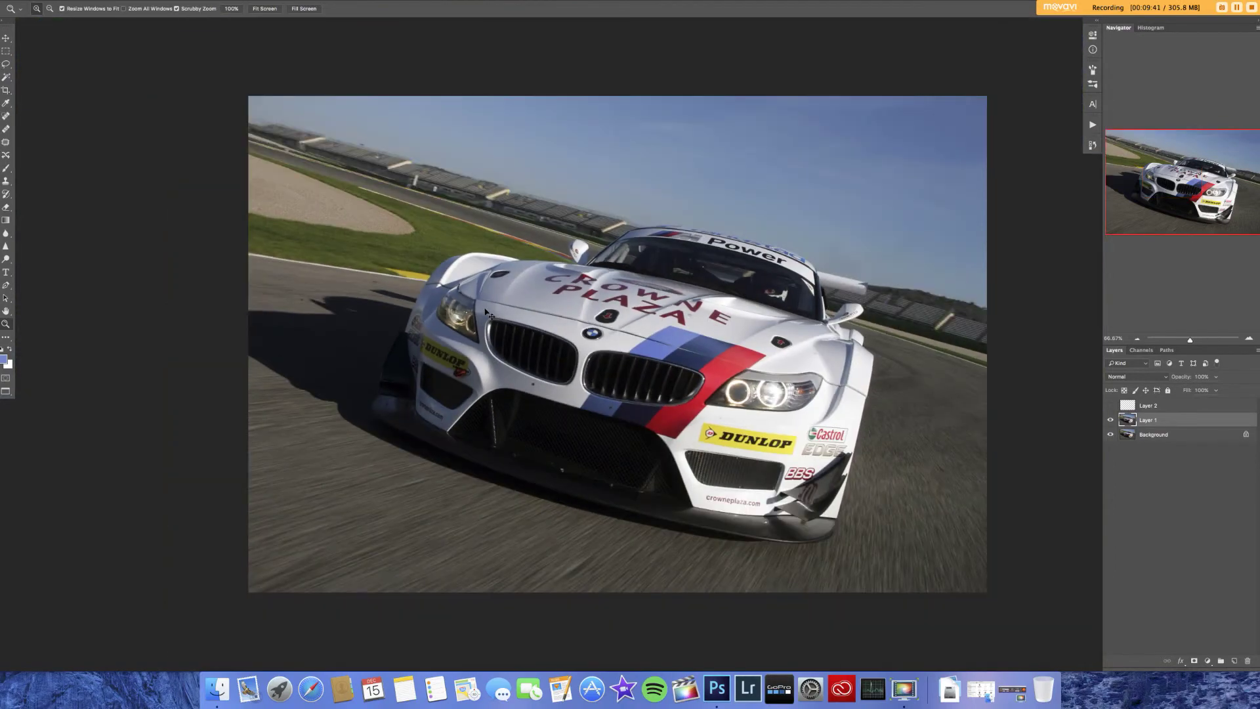
# Zoom the full photo in and out repeatedly, ending at 100%
pyautogui.press('super+plus')
pyautogui.press('super+minus')
pyautogui.press('super+plus')
pyautogui.press('super+minus')
pyautogui.press('super+plus')
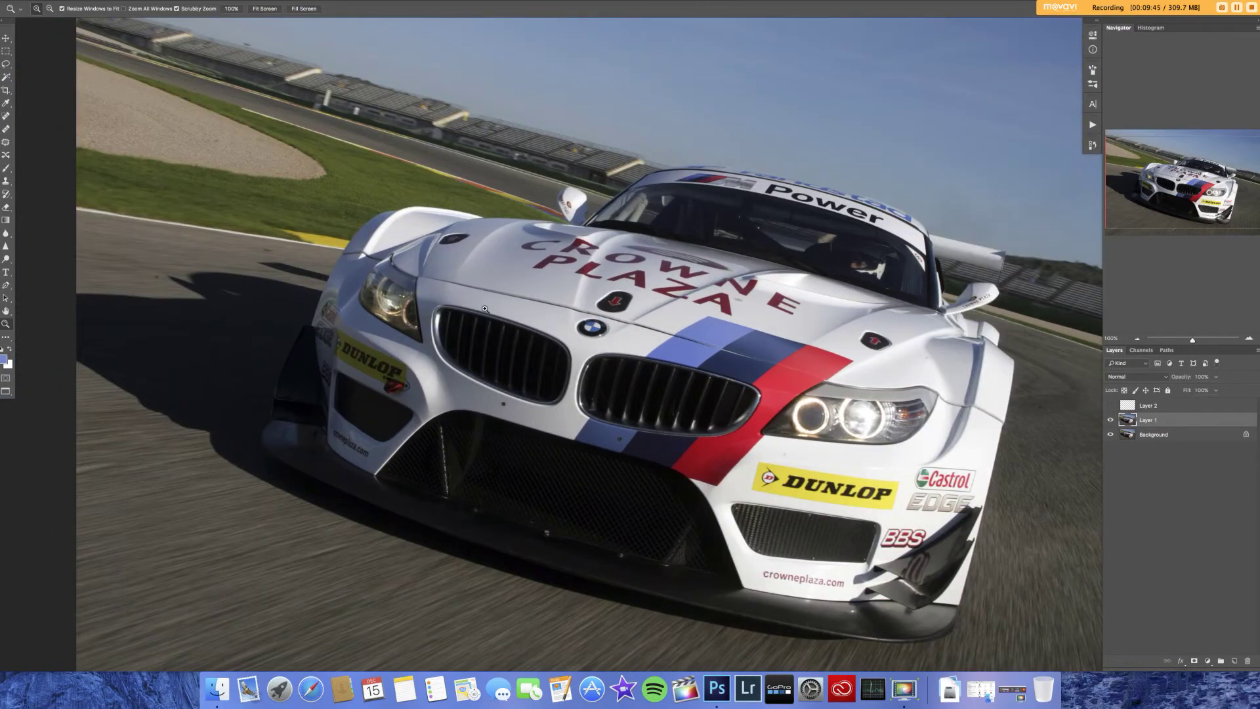